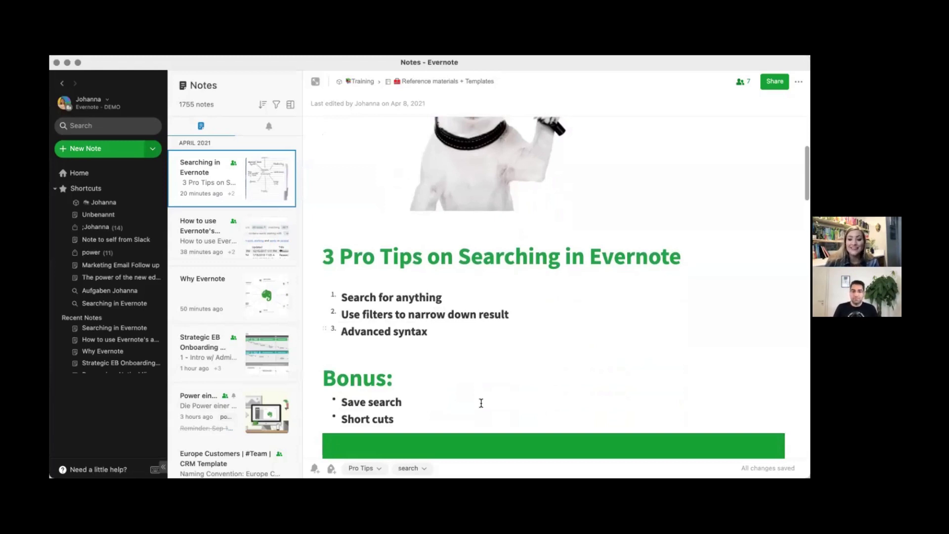
Search all notes for 'search', listing 189 results.
{"action": "scroll", "coordinate": [480, 402], "scroll_direction": "down", "scroll_amount": 5}
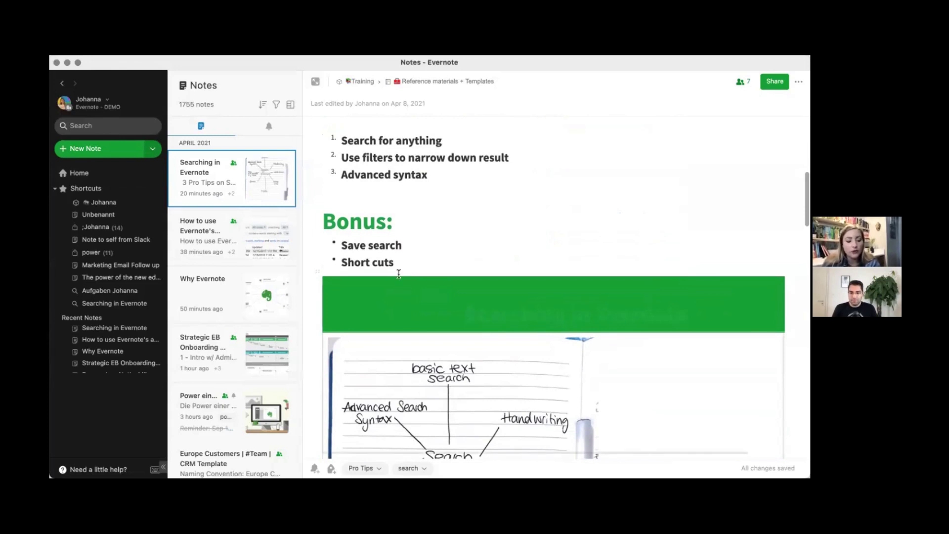
{"action": "key", "text": "super+alt+f"}
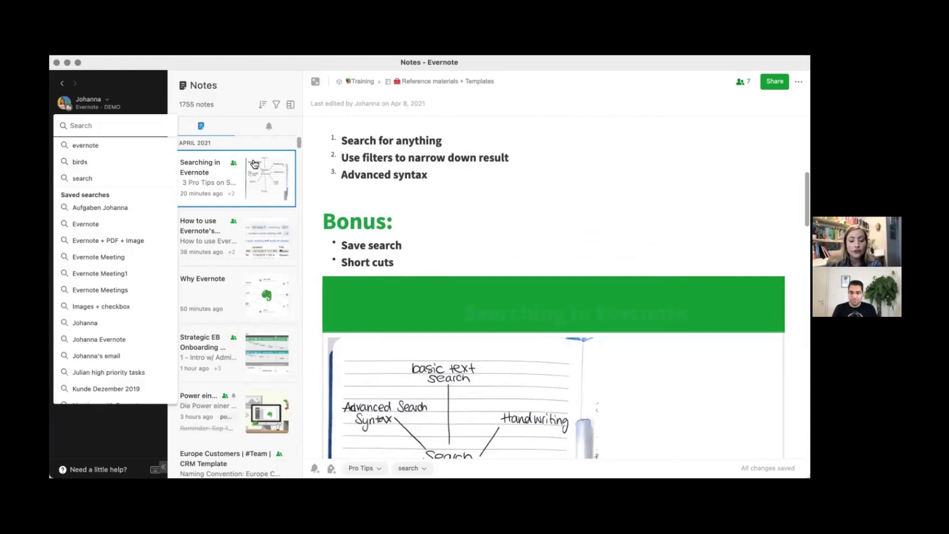
{"action": "type", "text": "sea"}
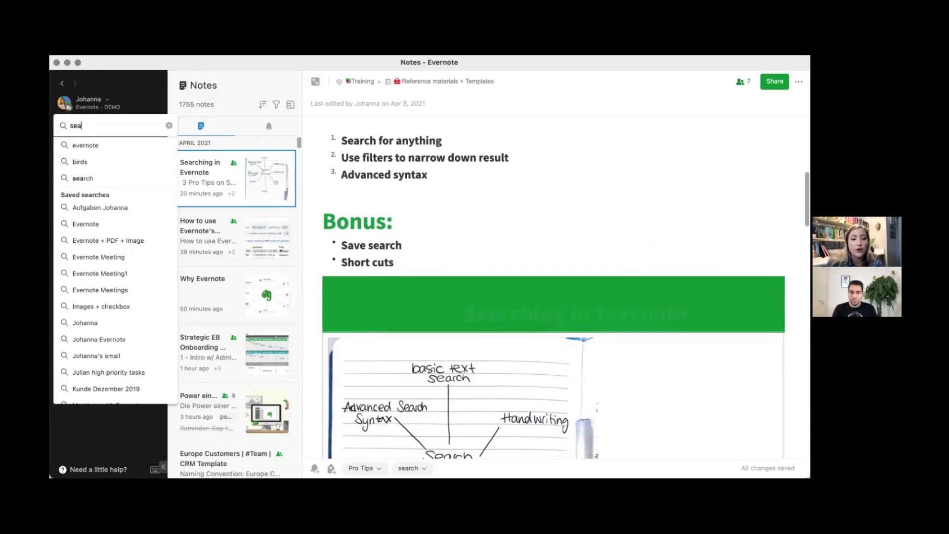
{"action": "type", "text": "rch"}
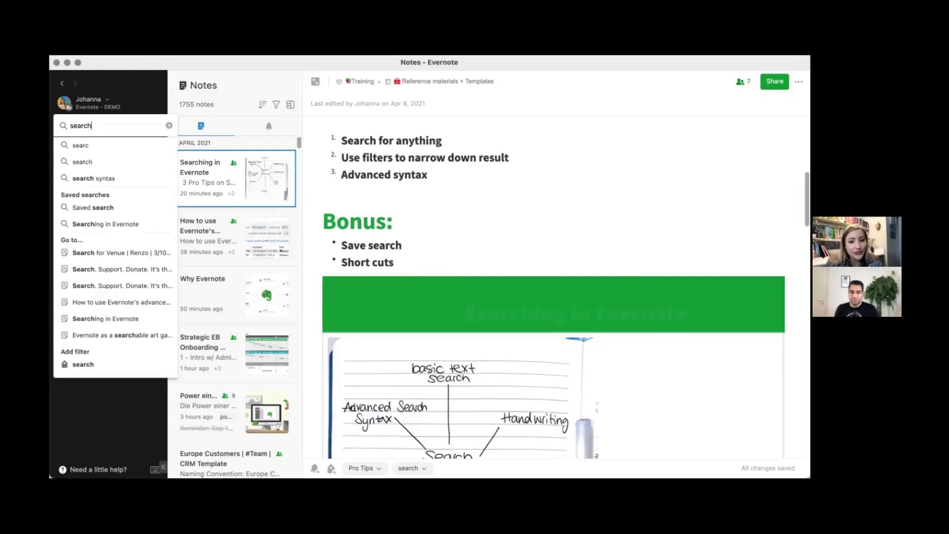
{"action": "key", "text": "Return"}
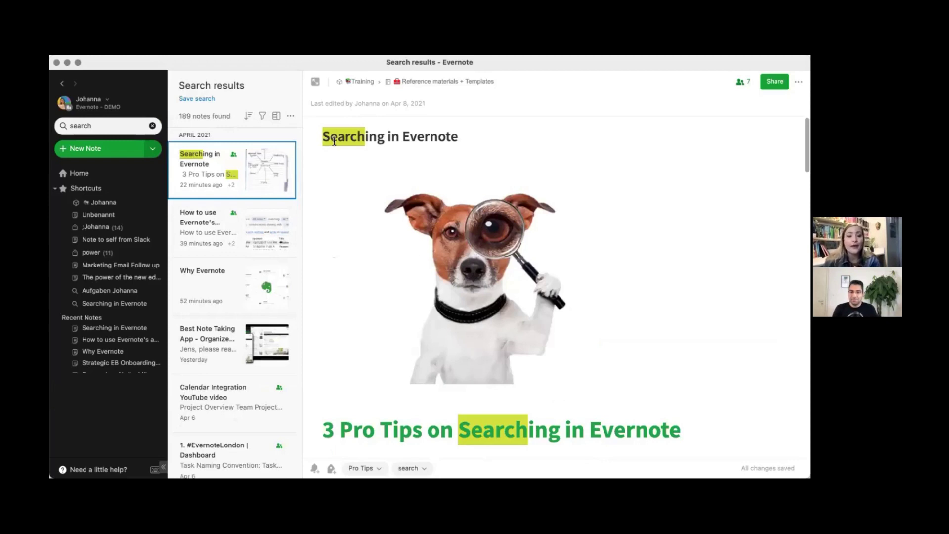
Set the 'Searching in Evernote' banner heading's font colour to white.
{"action": "scroll", "coordinate": [472, 356], "scroll_direction": "down", "scroll_amount": 3}
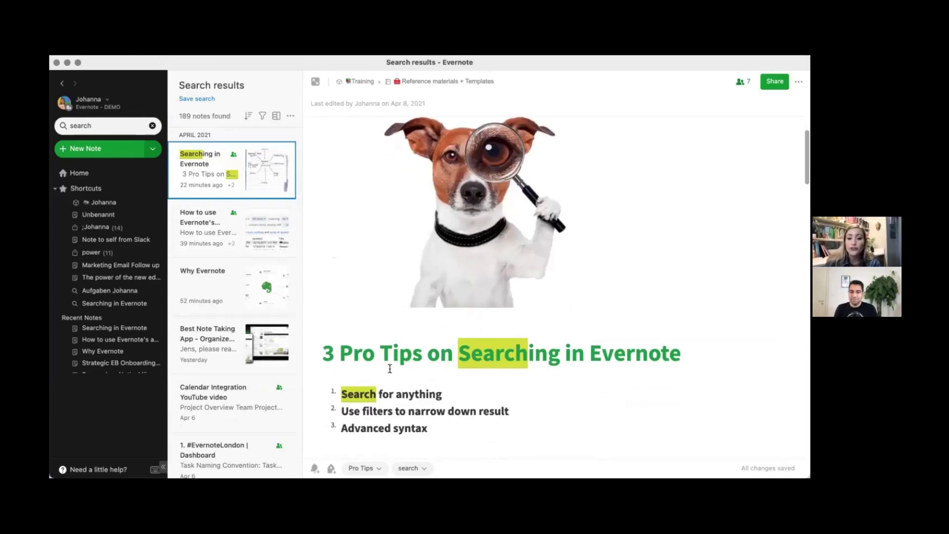
{"action": "scroll", "coordinate": [427, 390], "scroll_direction": "down", "scroll_amount": 5}
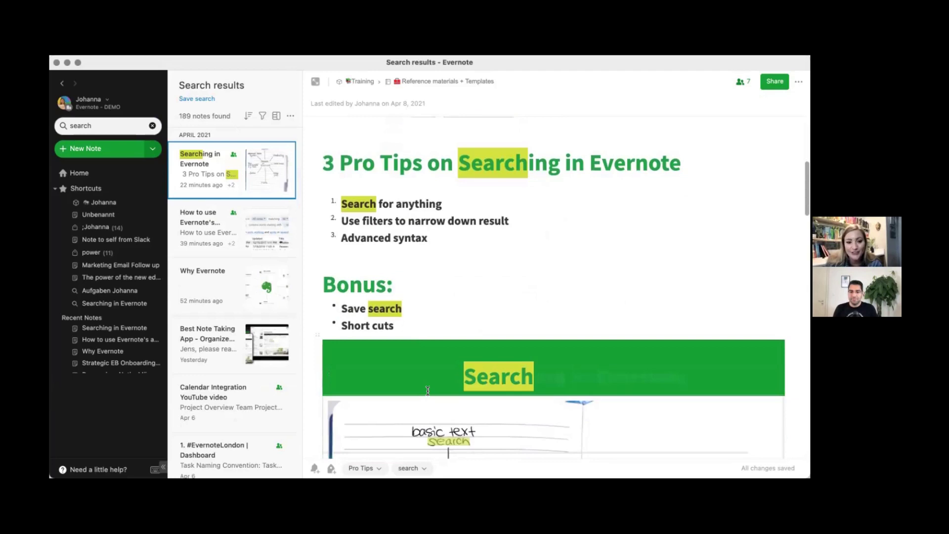
{"action": "scroll", "coordinate": [427, 390], "scroll_direction": "down", "scroll_amount": 3}
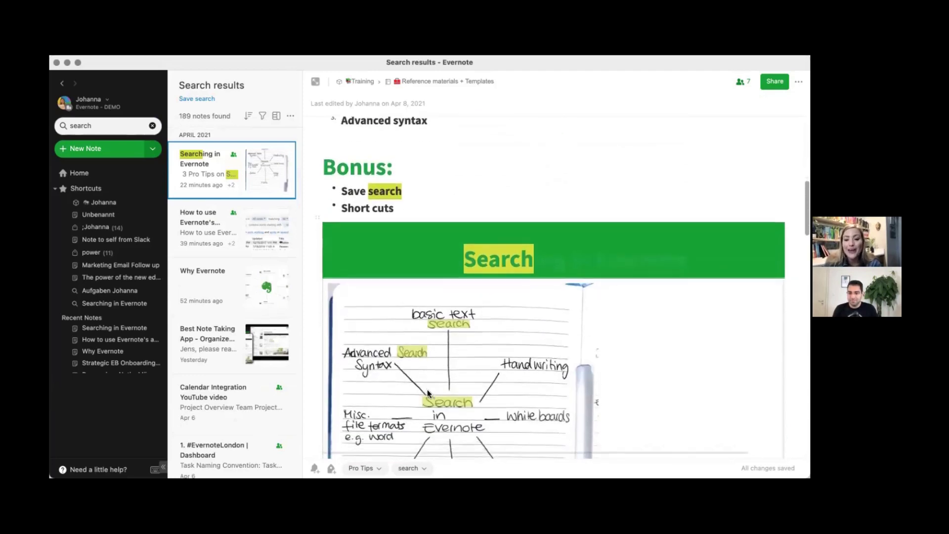
{"action": "left_click_drag", "start_coordinate": [455, 254], "coordinate": [688, 265]}
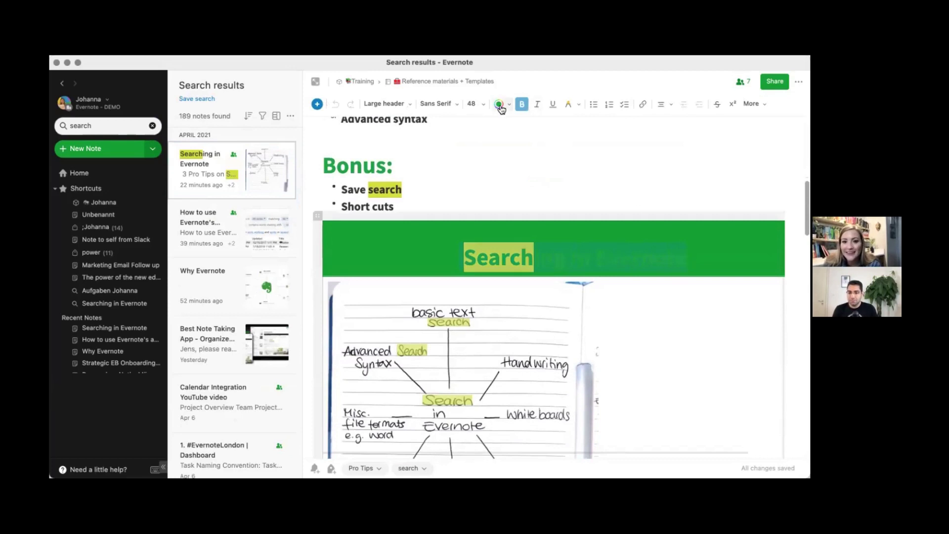
{"action": "left_click", "coordinate": [500, 104]}
{"action": "left_click", "coordinate": [516, 157]}
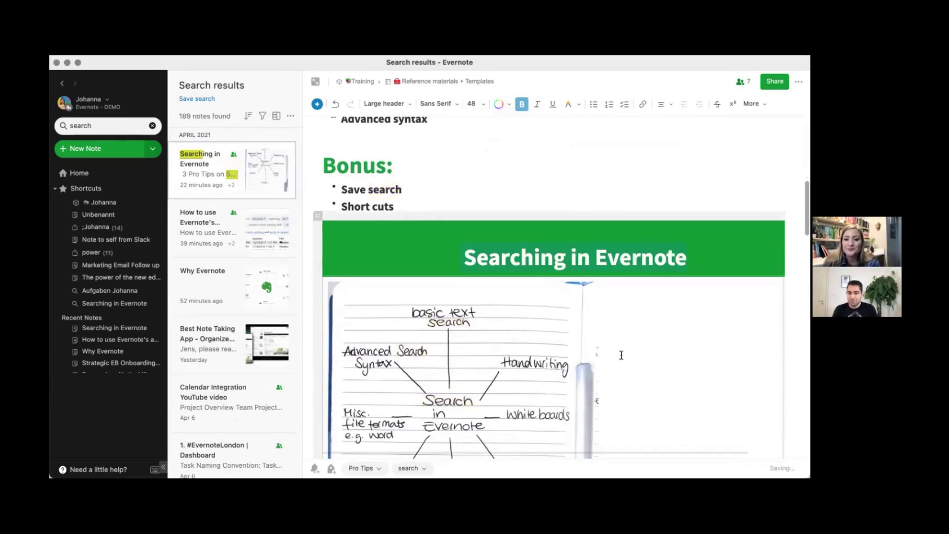
{"action": "left_click", "coordinate": [104, 125]}
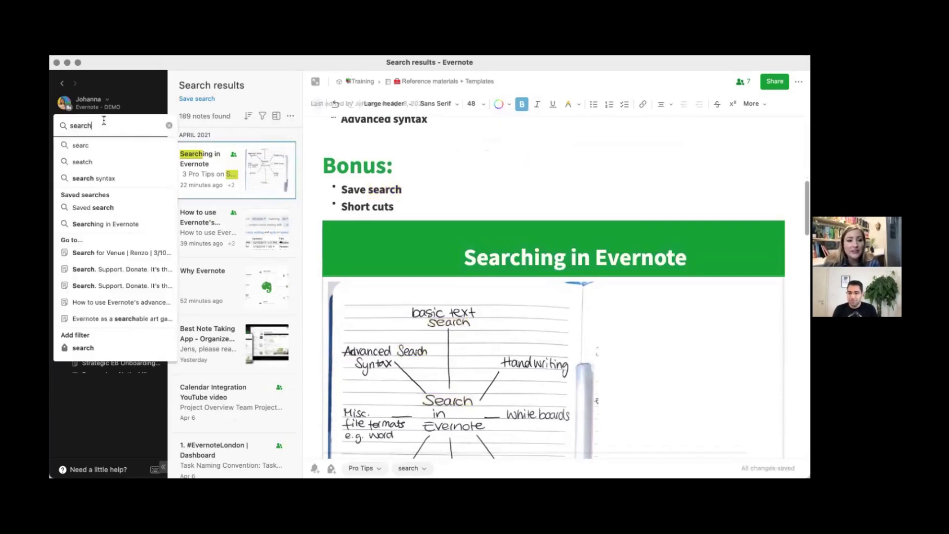
{"action": "key", "text": "Return"}
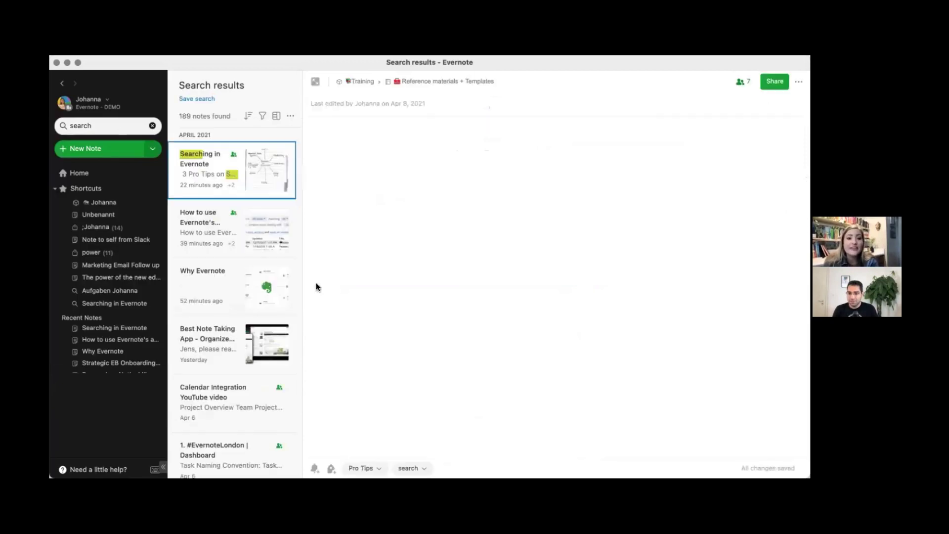
{"action": "scroll", "coordinate": [458, 363], "scroll_direction": "down", "scroll_amount": 15}
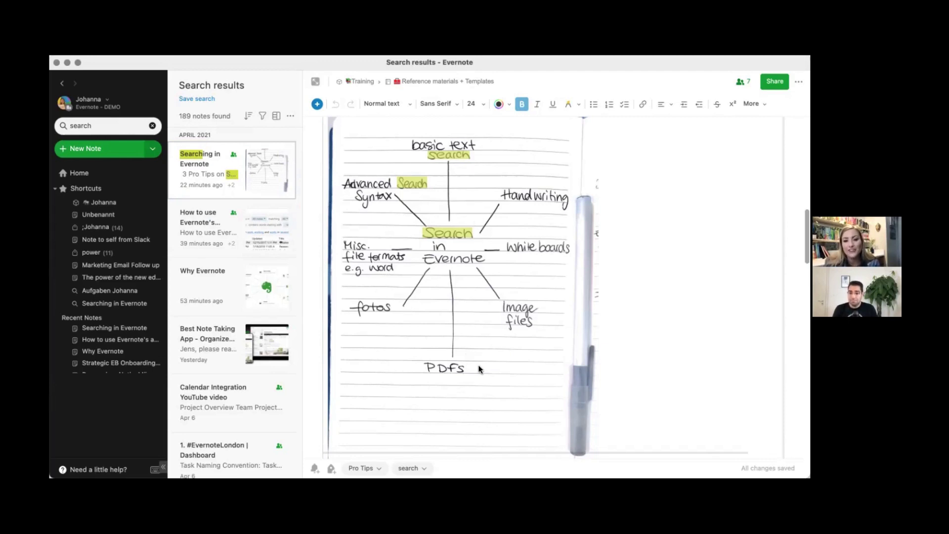
{"action": "scroll", "coordinate": [479, 368], "scroll_direction": "down", "scroll_amount": 10}
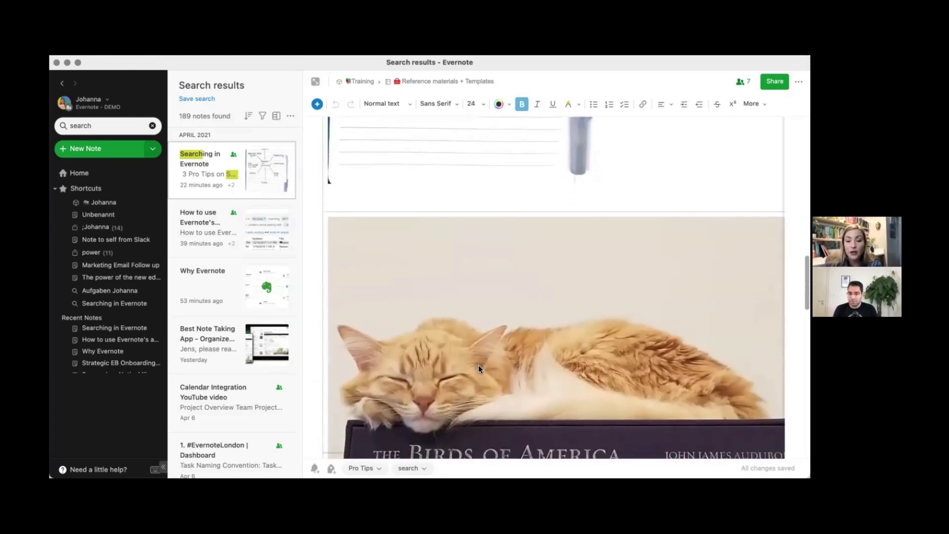
{"action": "scroll", "coordinate": [478, 368], "scroll_direction": "up", "scroll_amount": 6}
{"action": "scroll", "coordinate": [479, 369], "scroll_direction": "up", "scroll_amount": 1}
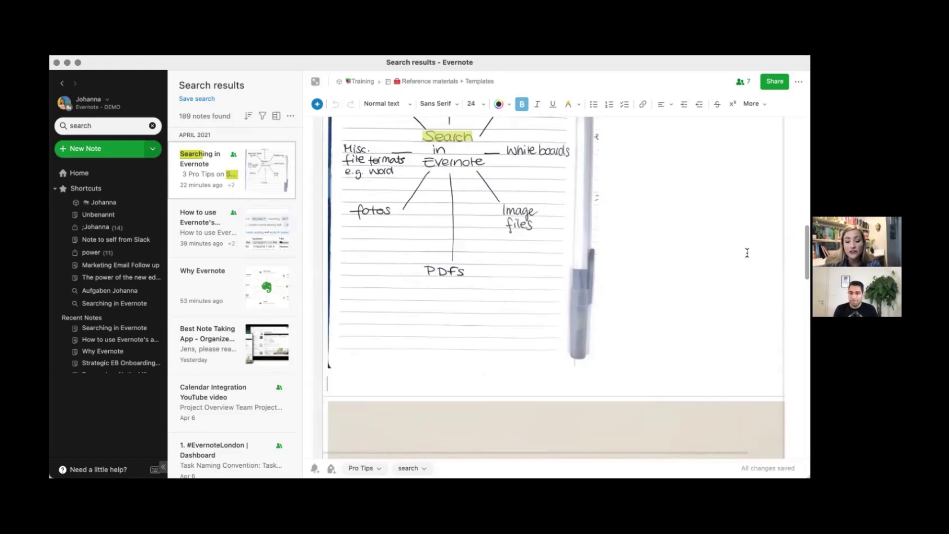
Find 'birds' in the open note, landing on the BIRDS book title under the cat photo.
{"action": "key", "text": "super+f"}
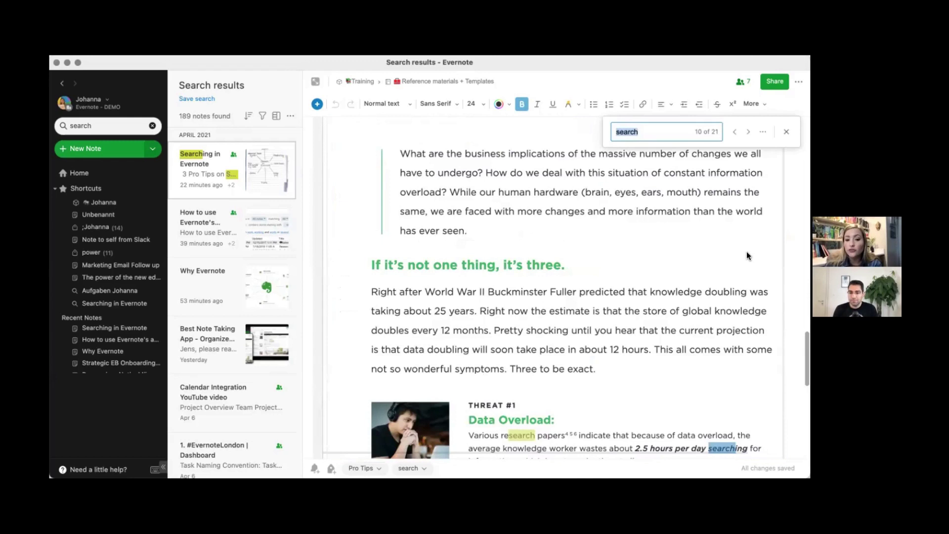
{"action": "key", "text": "BackSpace"}
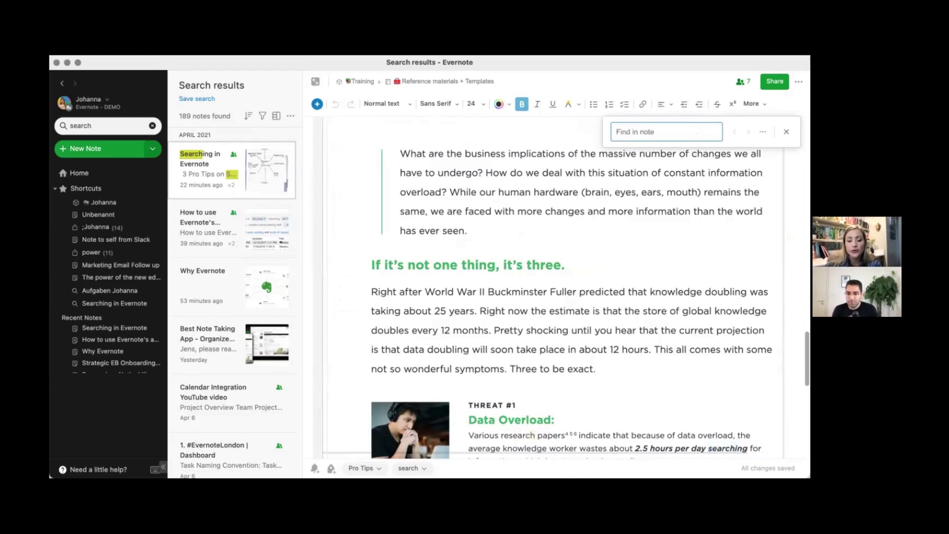
{"action": "type", "text": "birds"}
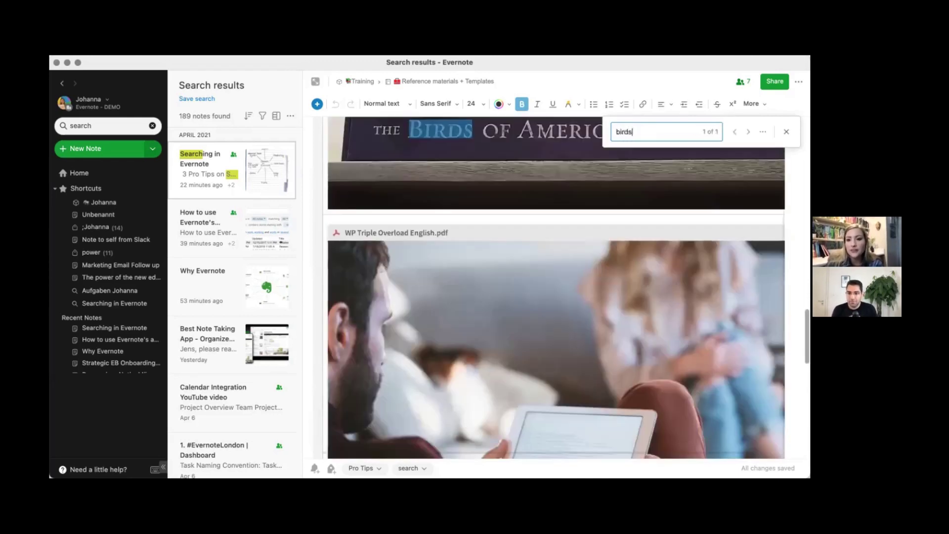
{"action": "scroll", "coordinate": [660, 293], "scroll_direction": "up", "scroll_amount": 5}
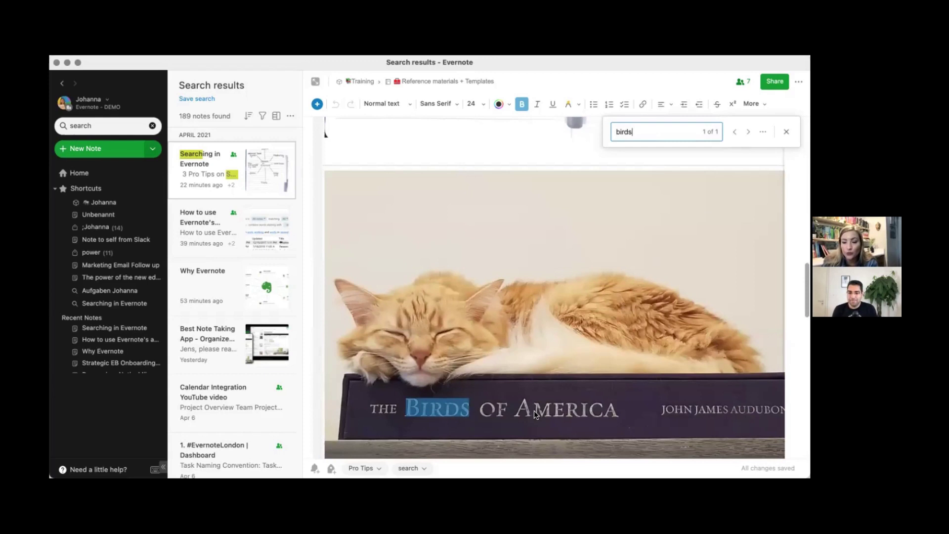
{"action": "scroll", "coordinate": [533, 410], "scroll_direction": "down", "scroll_amount": 6}
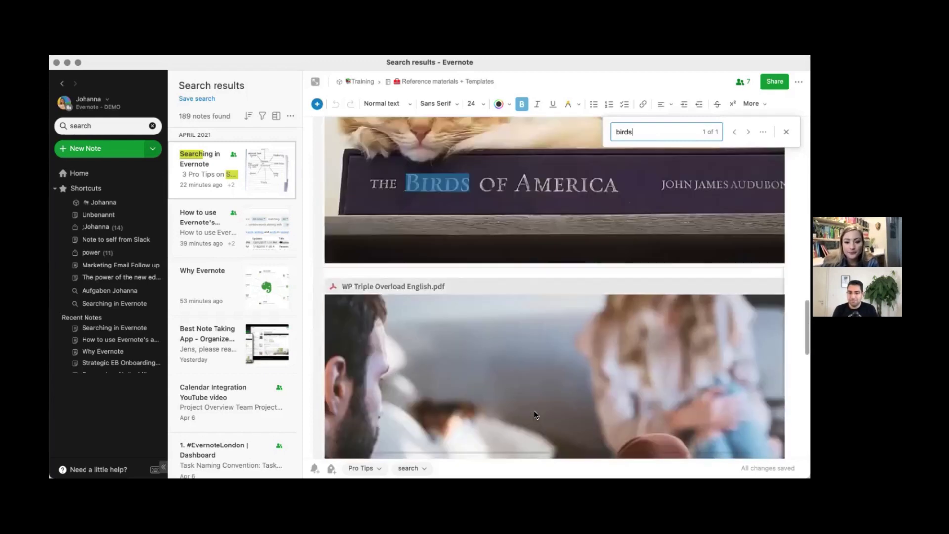
{"action": "scroll", "coordinate": [534, 415], "scroll_direction": "down", "scroll_amount": 2}
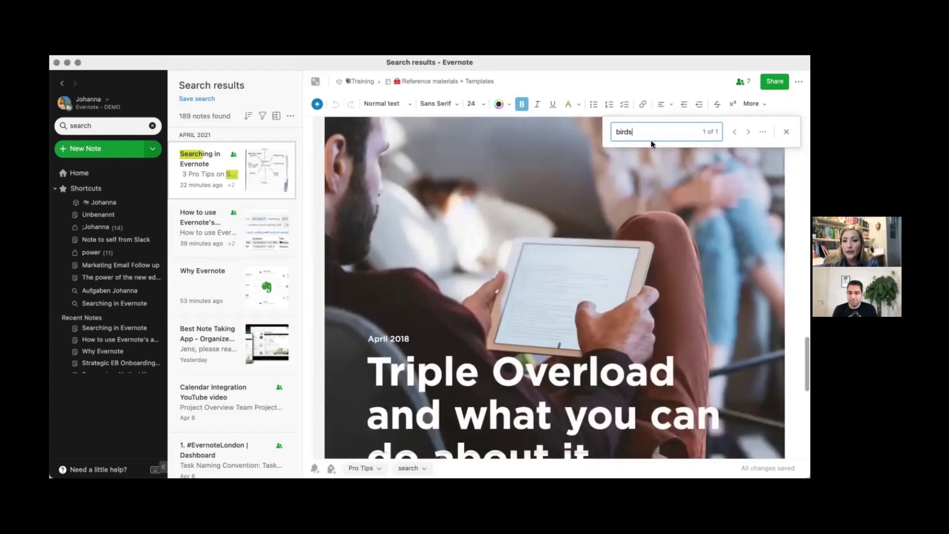
Replace the current search with 'triple', returning 22 notes.
{"action": "left_click", "coordinate": [152, 125]}
{"action": "left_click", "coordinate": [123, 126]}
{"action": "type", "text": "triple"}
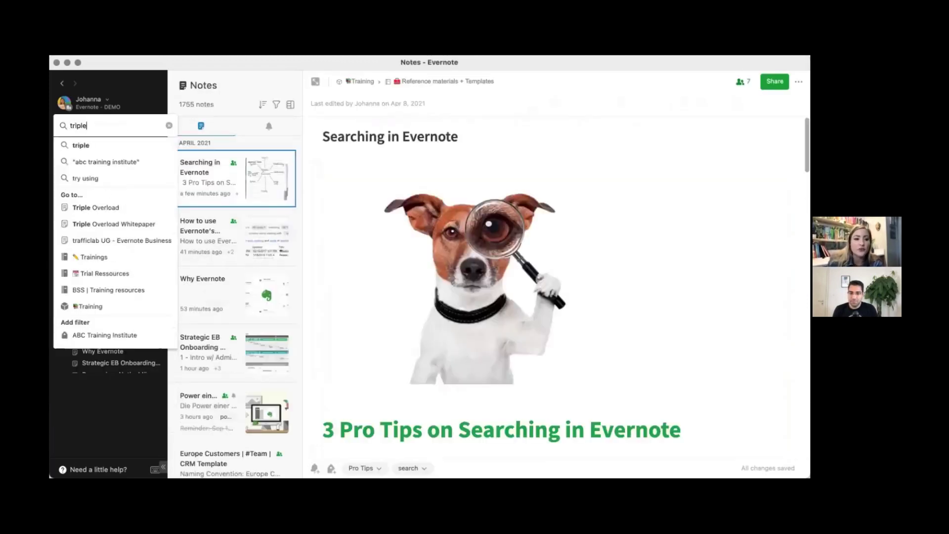
{"action": "key", "text": "Return"}
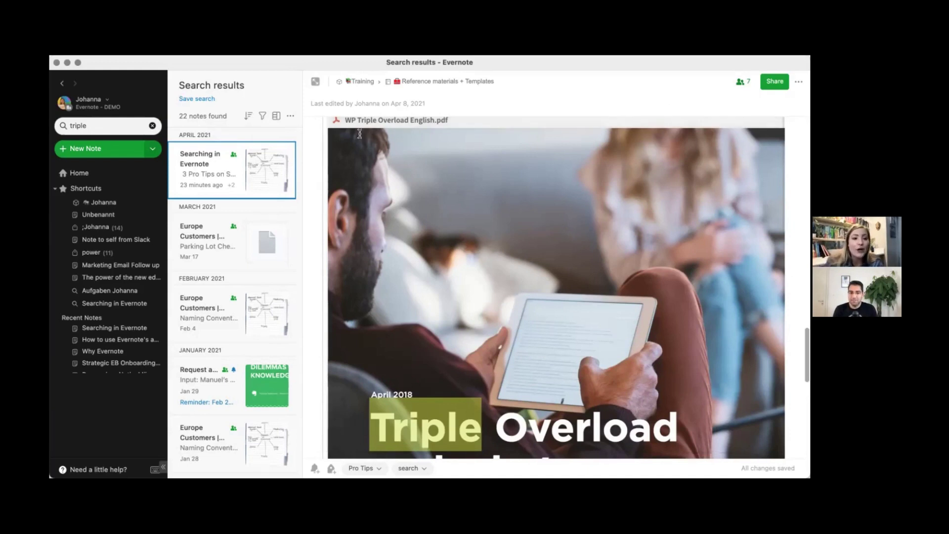
Erase 'triple' from the search box, ready for a new query.
{"action": "left_click", "coordinate": [124, 128]}
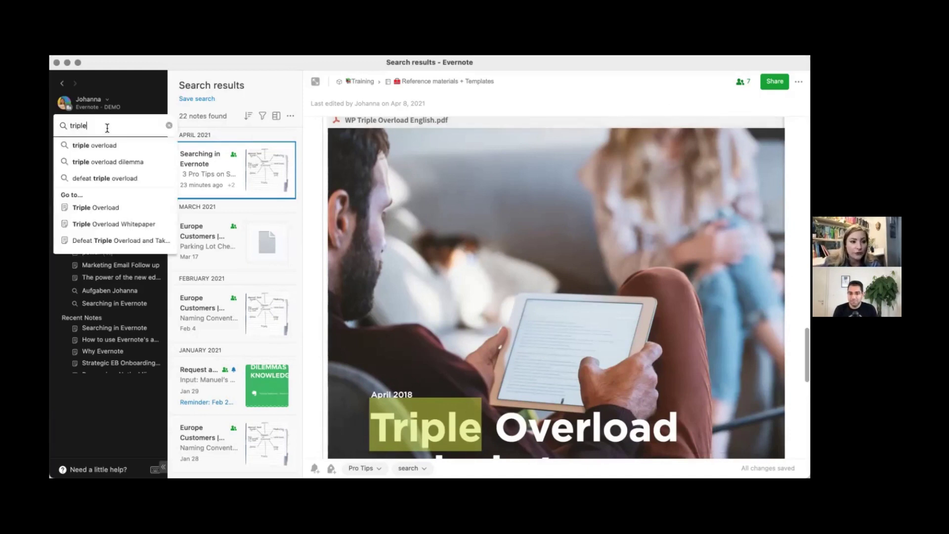
{"action": "double_click", "coordinate": [74, 126]}
{"action": "key", "text": "BackSpace"}
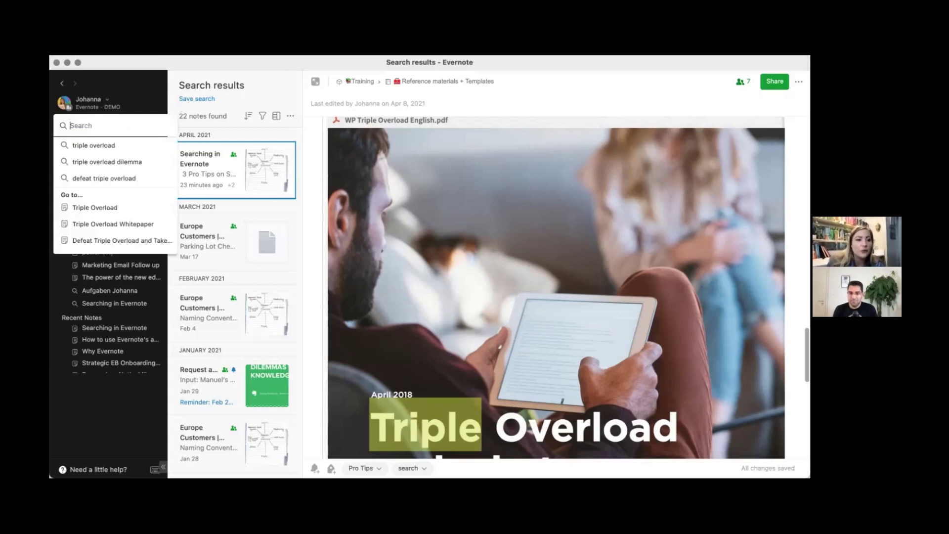
Search for 'evernote' (784 notes) and bring up the Add Filters panel.
{"action": "type", "text": "ever"}
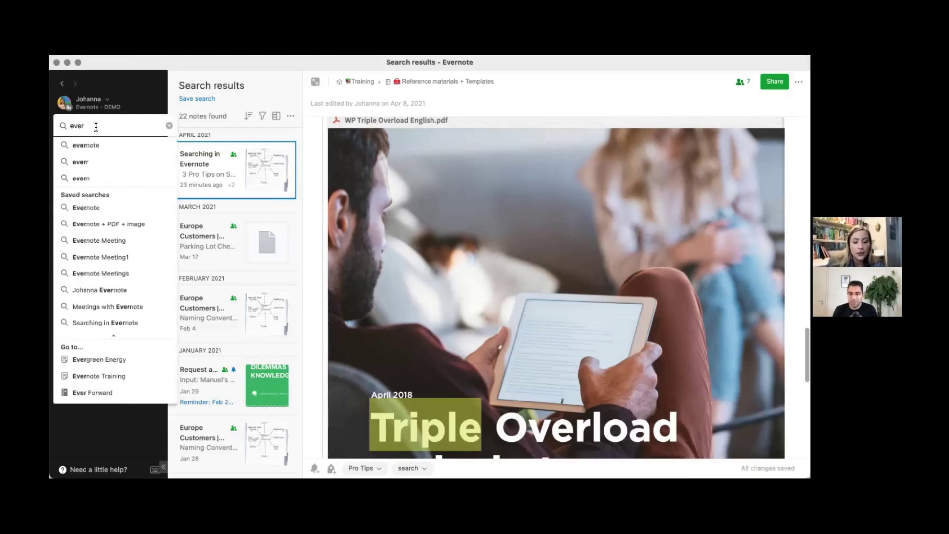
{"action": "type", "text": "note"}
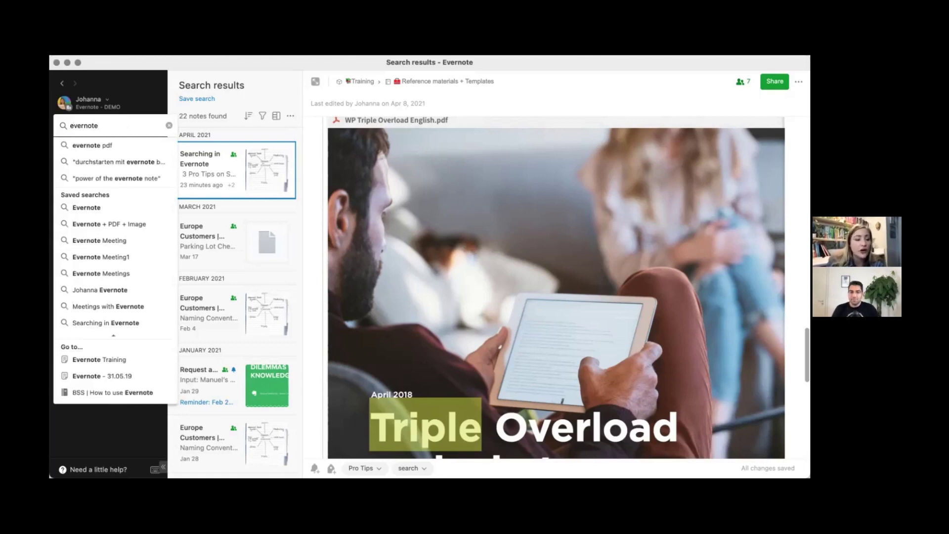
{"action": "key", "text": "Return"}
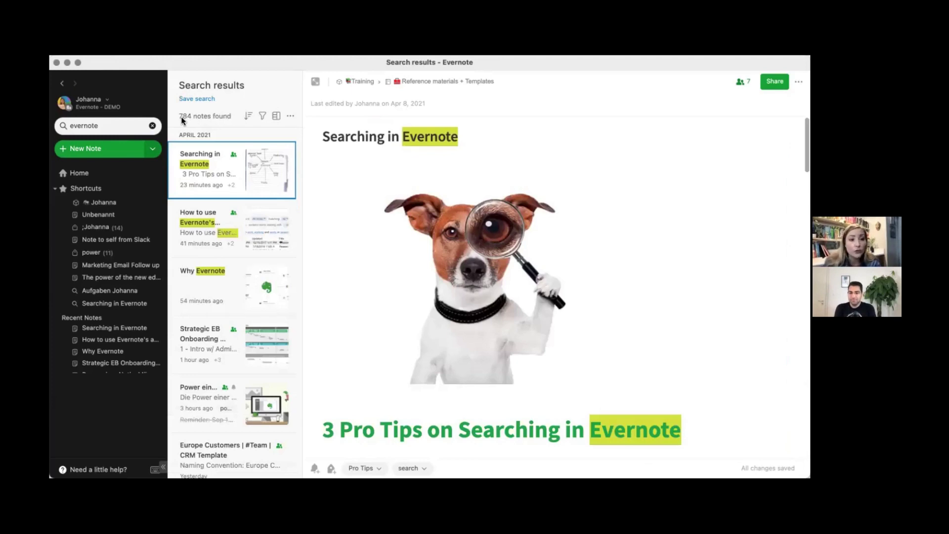
{"action": "left_click", "coordinate": [263, 117]}
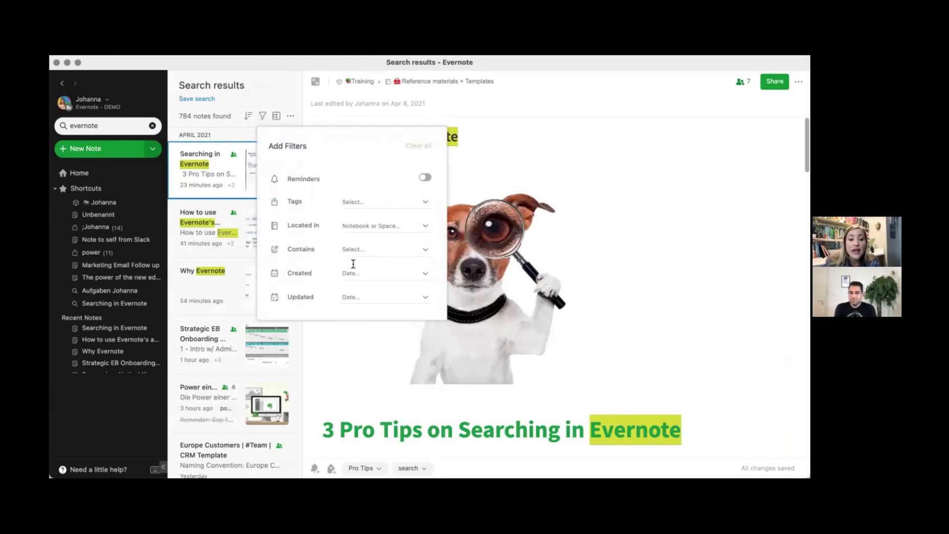
Limit the 'evernote' search to the Training space.
{"action": "left_click", "coordinate": [366, 226]}
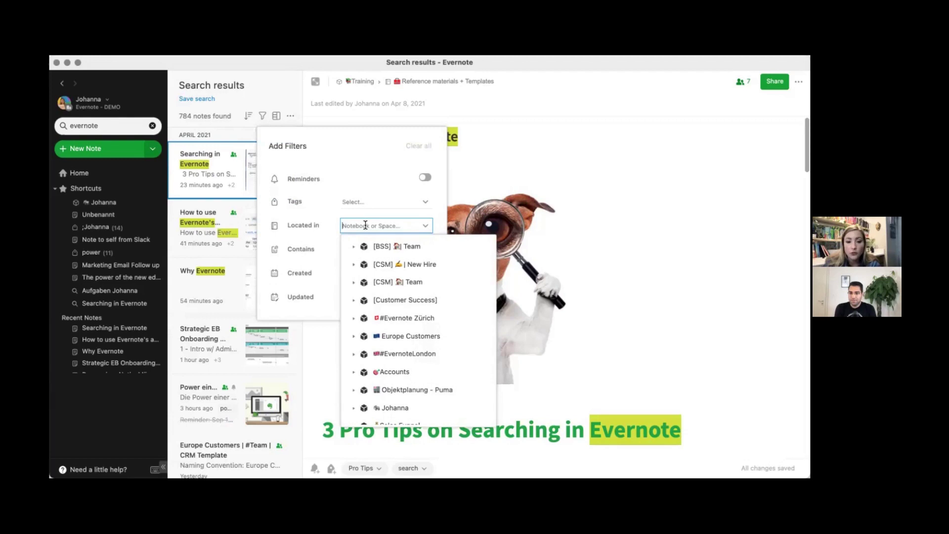
{"action": "type", "text": "train"}
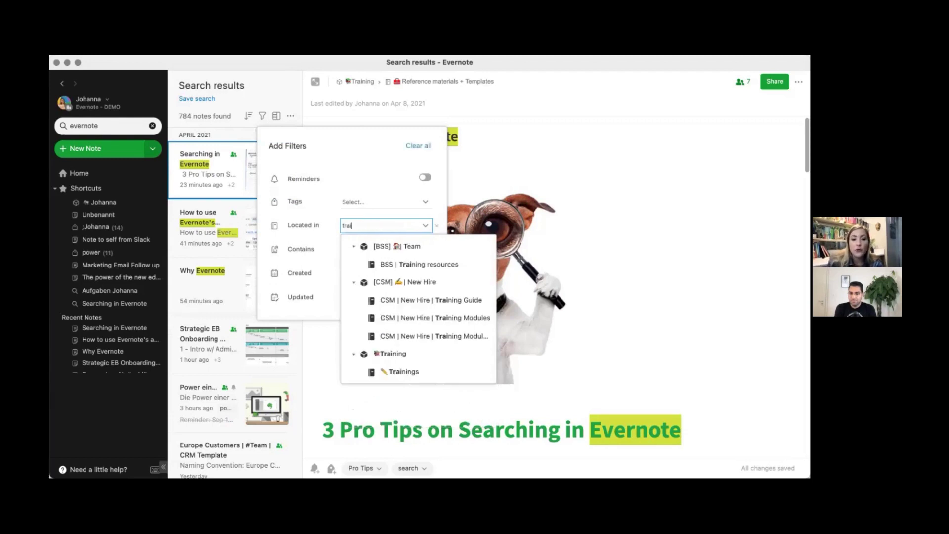
{"action": "left_click", "coordinate": [390, 354]}
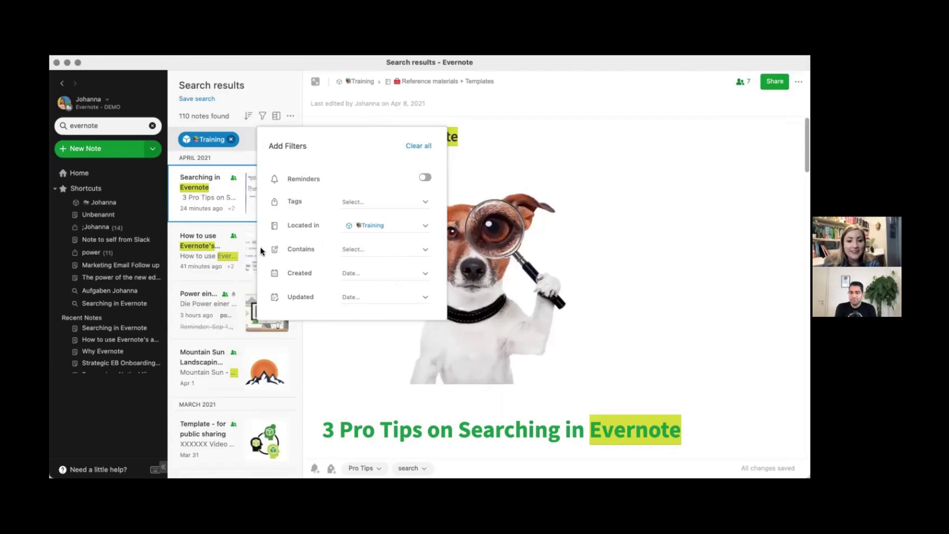
Require PDF Files and Google Drive content, narrowing the results to one note.
{"action": "left_click", "coordinate": [373, 248]}
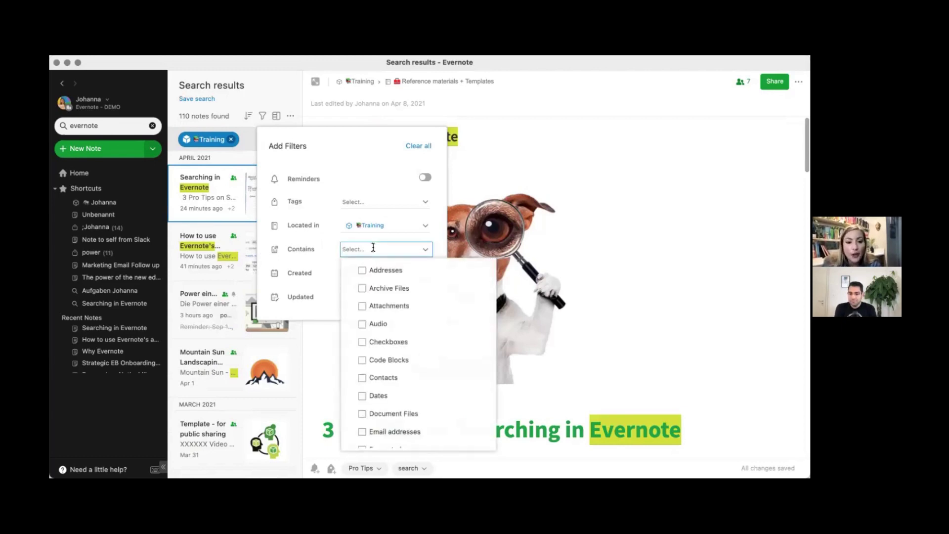
{"action": "type", "text": "pdf"}
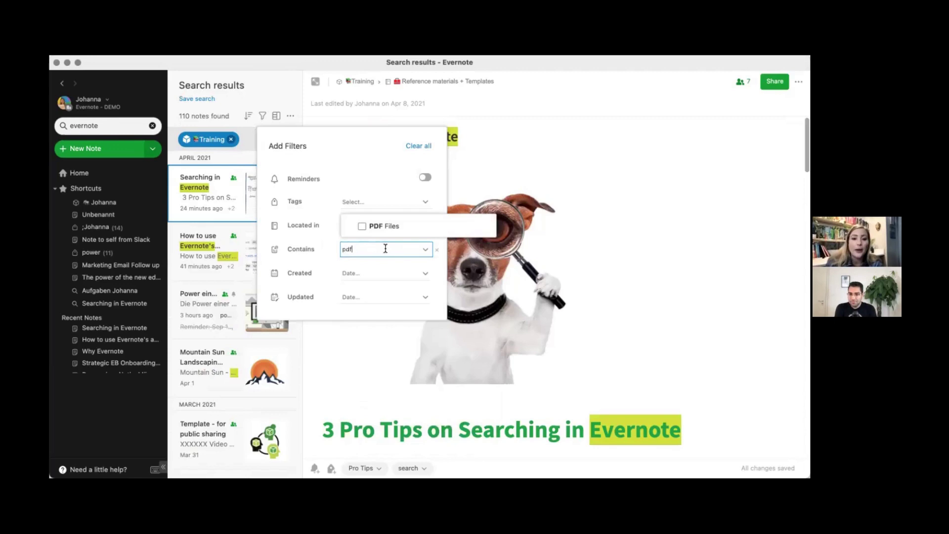
{"action": "left_click", "coordinate": [366, 230]}
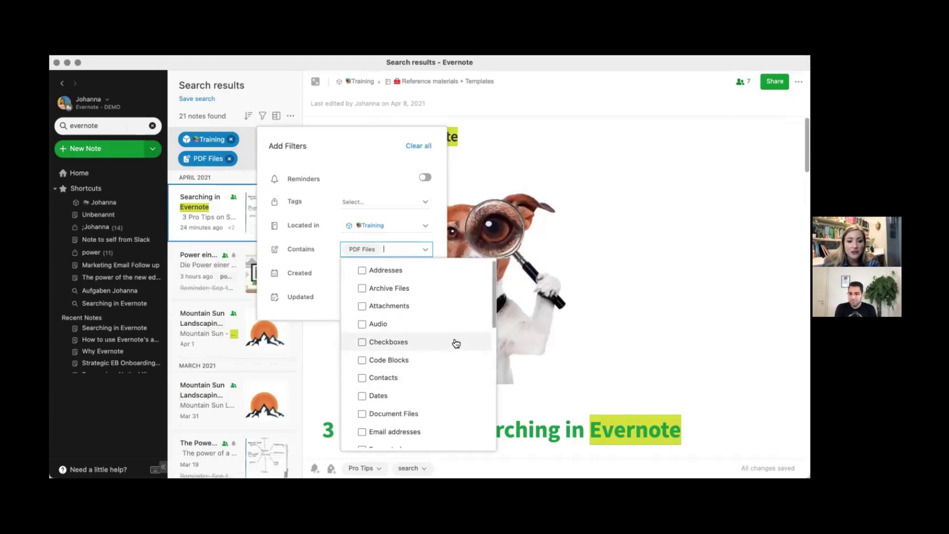
{"action": "scroll", "coordinate": [455, 343], "scroll_direction": "down", "scroll_amount": 3}
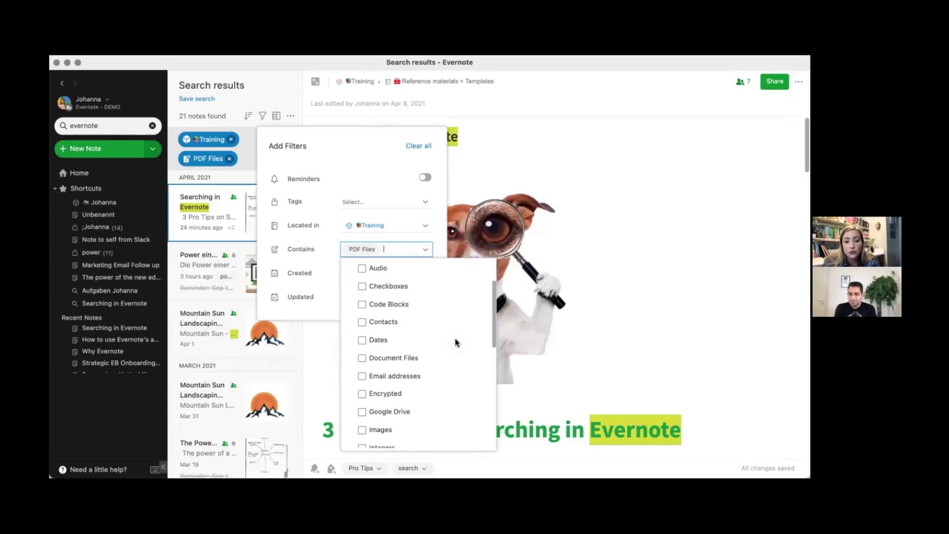
{"action": "left_click", "coordinate": [363, 411]}
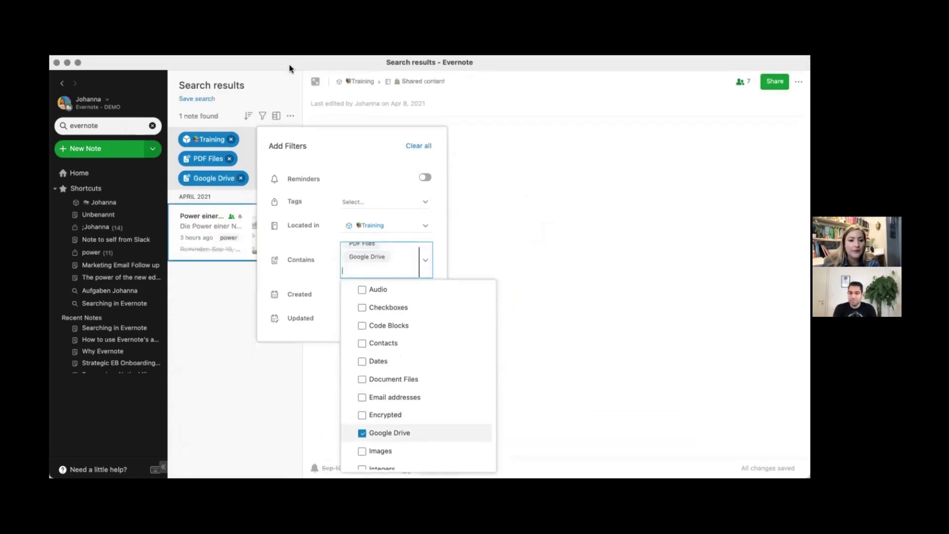
{"action": "left_click", "coordinate": [325, 286]}
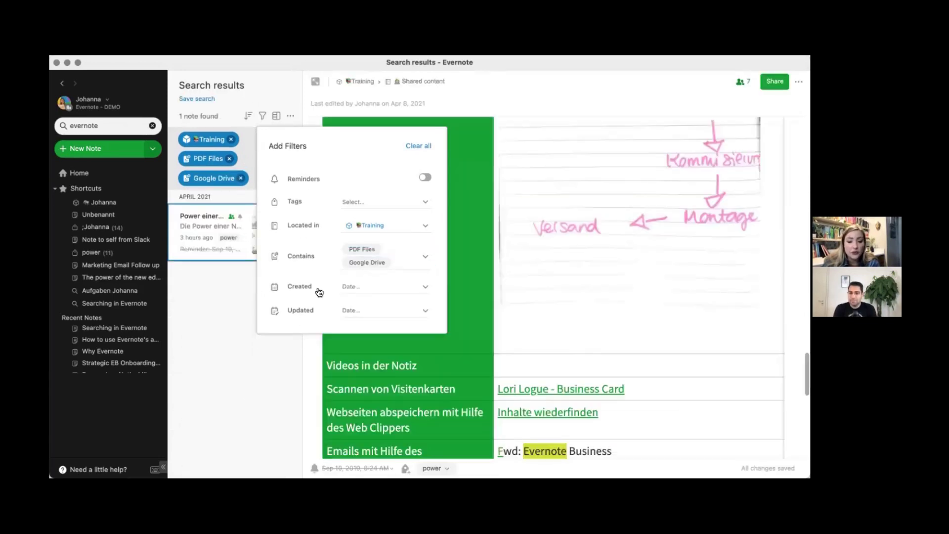
{"action": "left_click", "coordinate": [356, 287]}
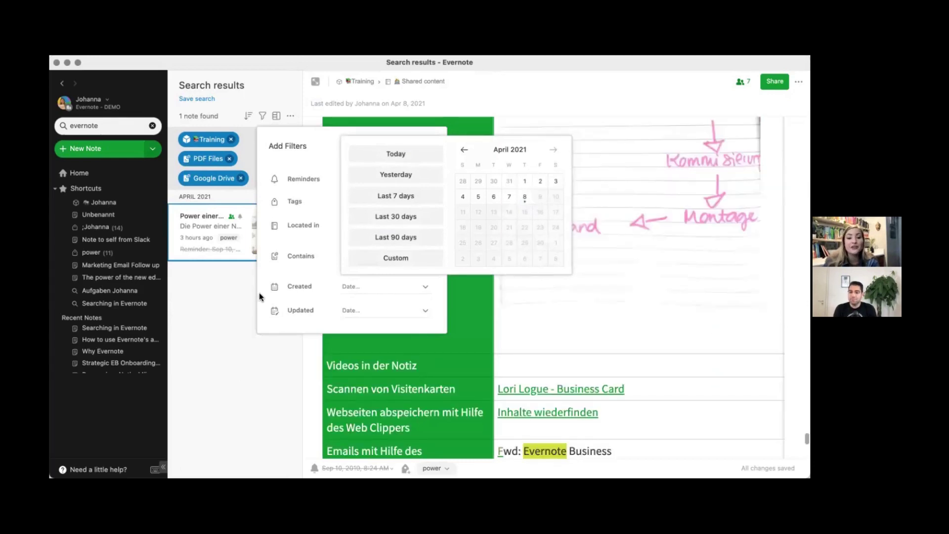
Clear the 'evernote' term and remove the Training, PDF Files and Google Drive filters.
{"action": "left_click", "coordinate": [152, 127]}
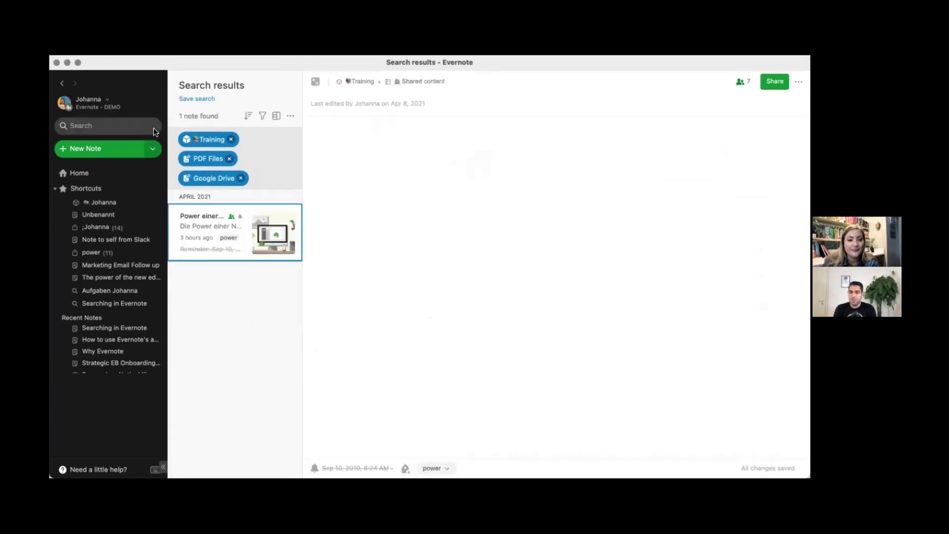
{"action": "left_click", "coordinate": [231, 139]}
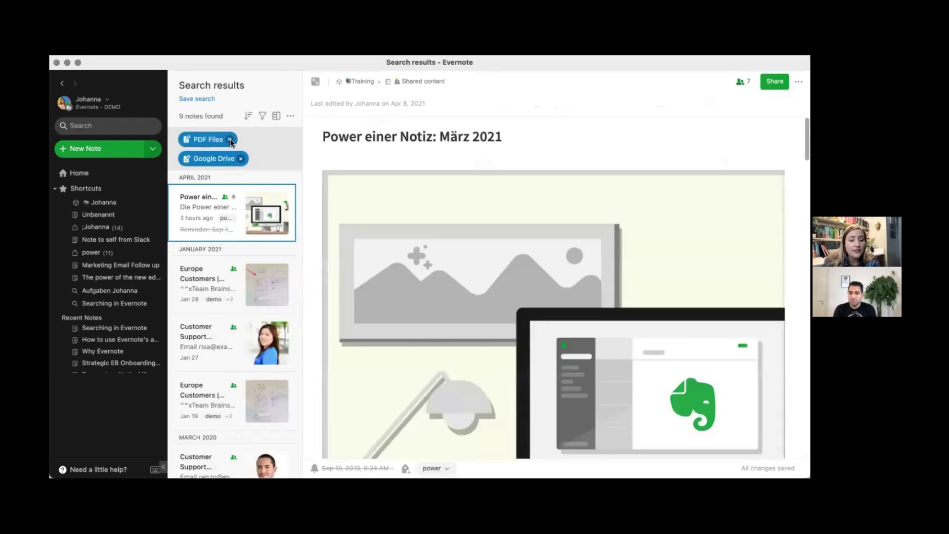
{"action": "left_click", "coordinate": [230, 141]}
{"action": "left_click", "coordinate": [243, 139]}
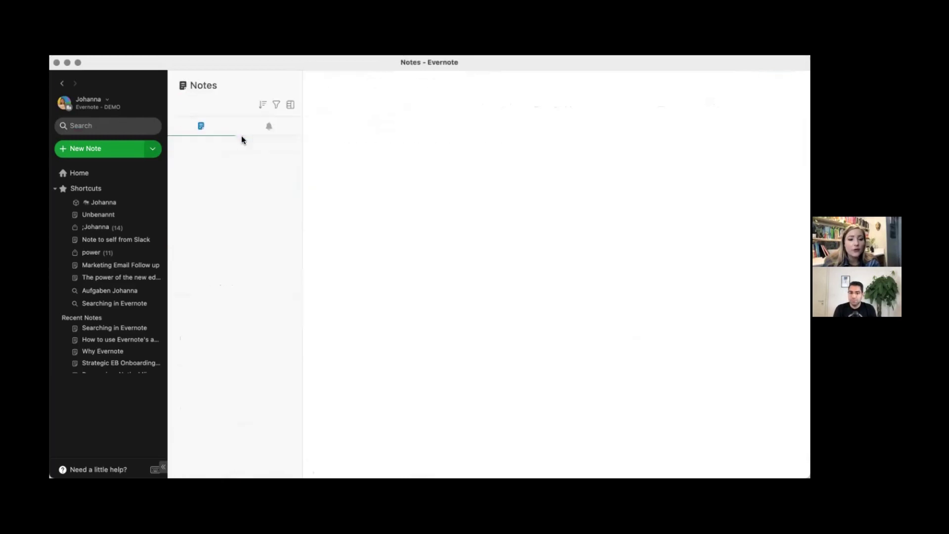
{"action": "left_click", "coordinate": [104, 123]}
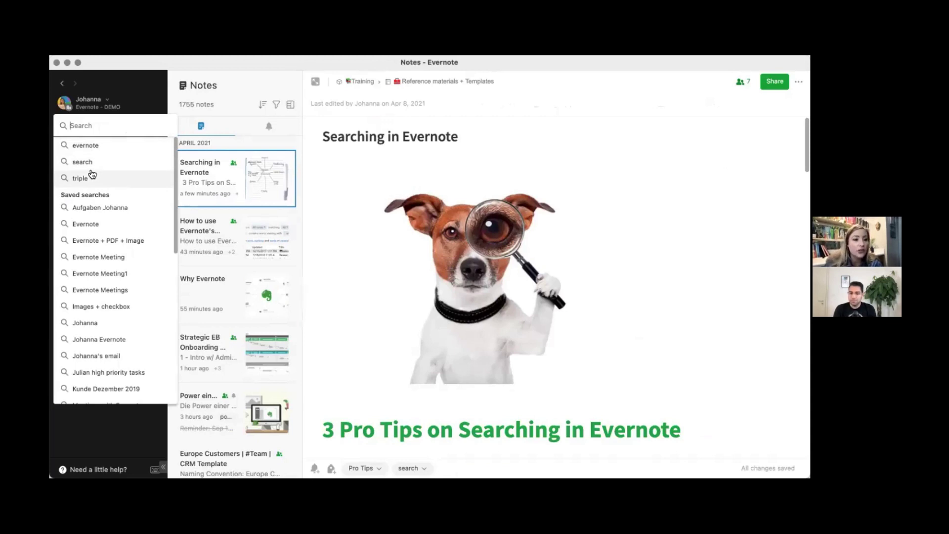
Filter notes to a coworker by name (34 notes), then remove that coworker filter.
{"action": "scroll", "coordinate": [96, 304], "scroll_direction": "down", "scroll_amount": 10}
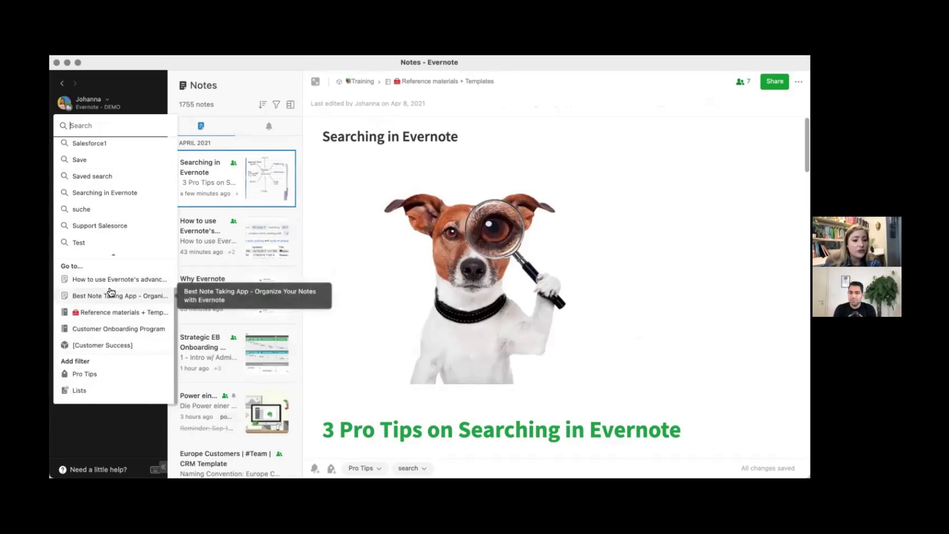
{"action": "scroll", "coordinate": [111, 292], "scroll_direction": "up", "scroll_amount": 10}
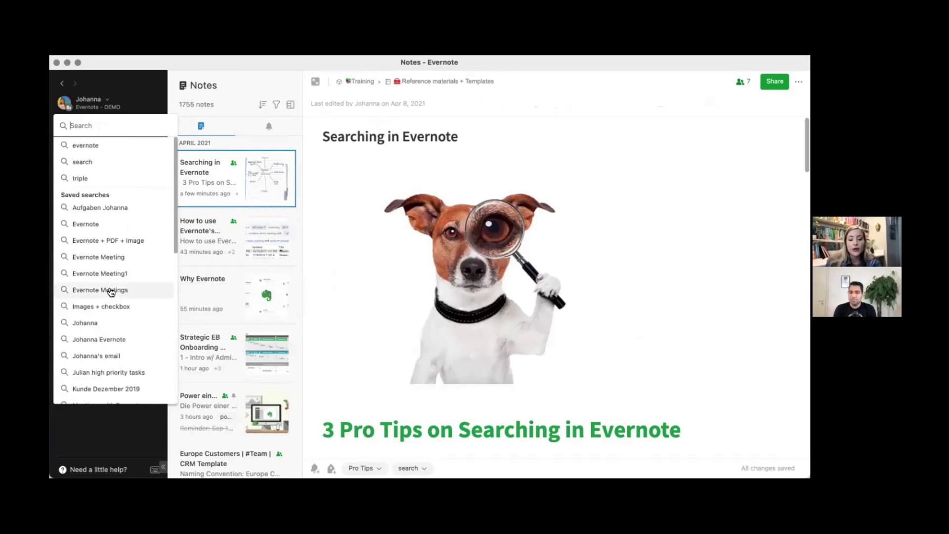
{"action": "type", "text": "matthew"}
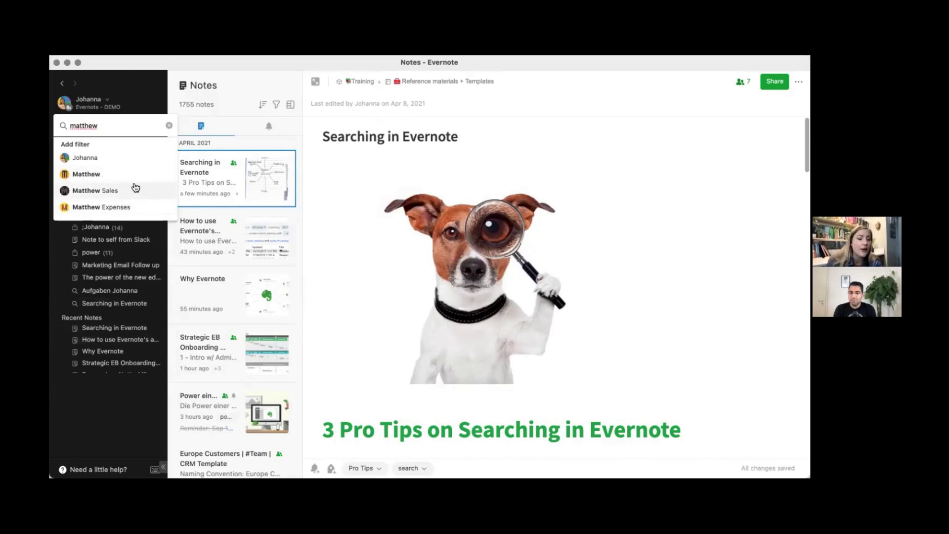
{"action": "left_click", "coordinate": [87, 175]}
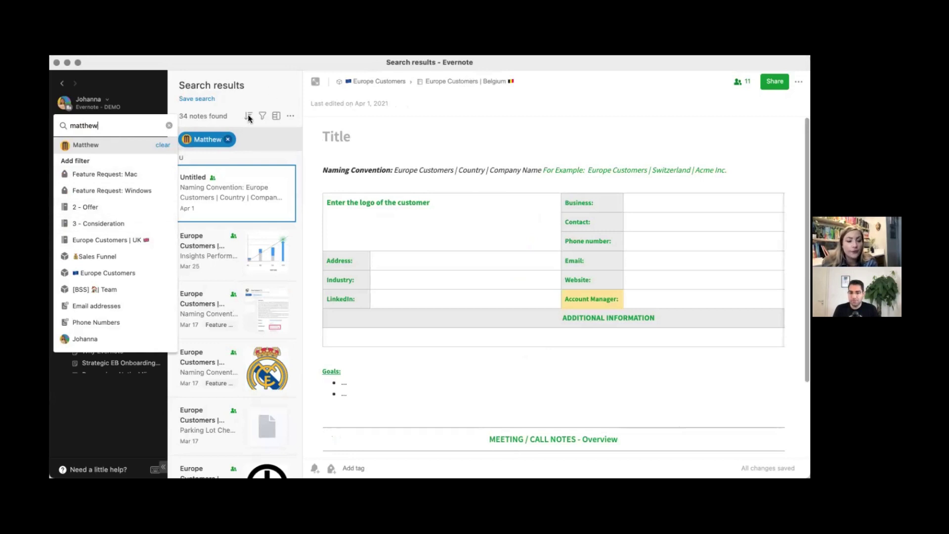
{"action": "left_click", "coordinate": [229, 140]}
Clear the leftover search text and preview the dog image at full size before closing it.
{"action": "left_click", "coordinate": [168, 126]}
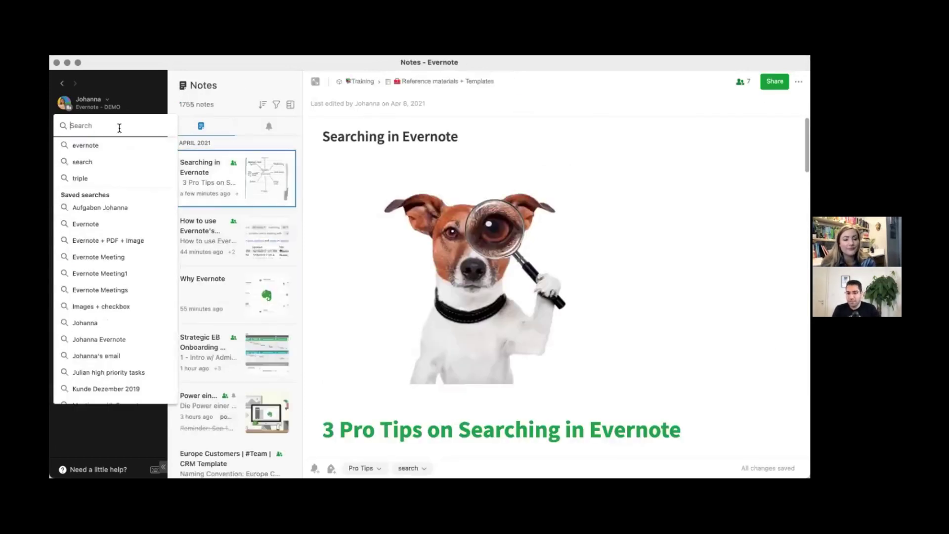
{"action": "double_click", "coordinate": [345, 195]}
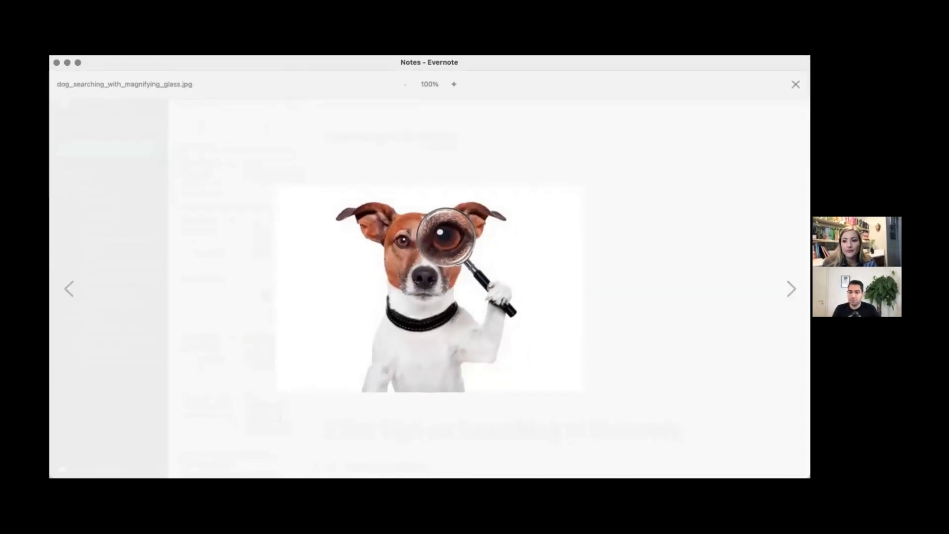
{"action": "key", "text": "Escape"}
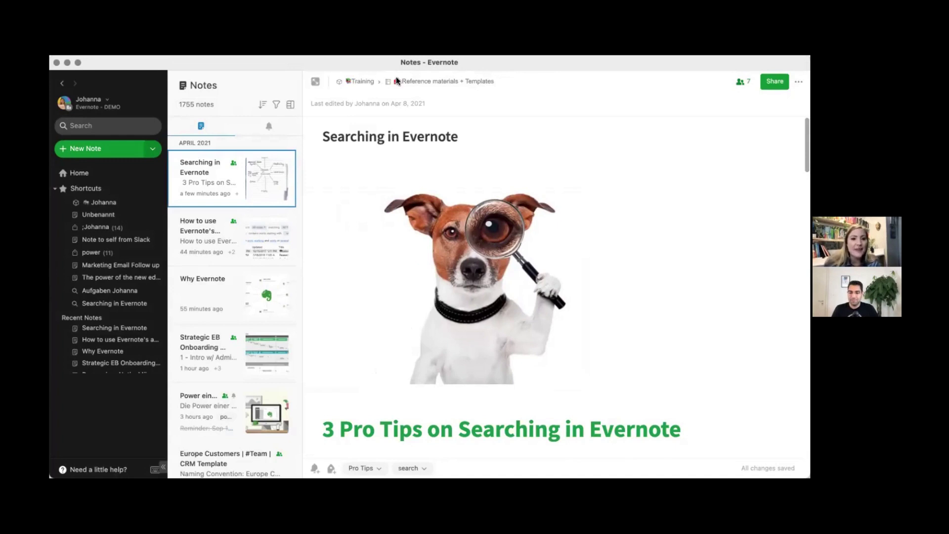
Filter by the 'search' and 'Pro Tips' tags and open the advanced search syntax note.
{"action": "left_click", "coordinate": [276, 104]}
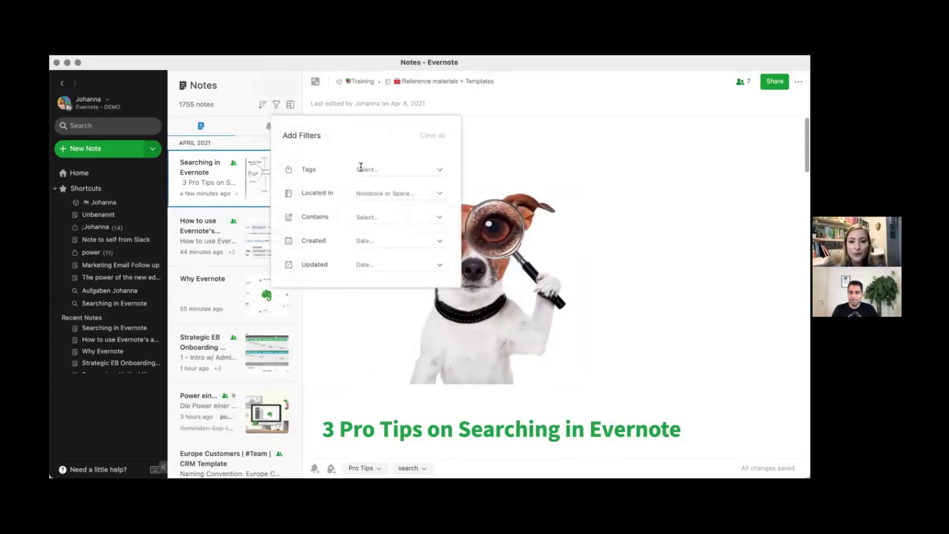
{"action": "left_click", "coordinate": [361, 167]}
{"action": "type", "text": "s"}
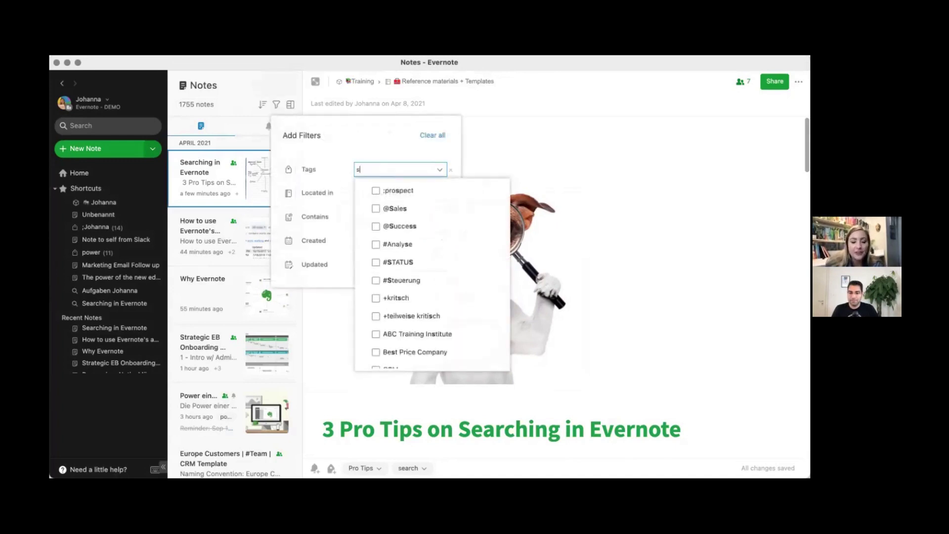
{"action": "type", "text": "earc"}
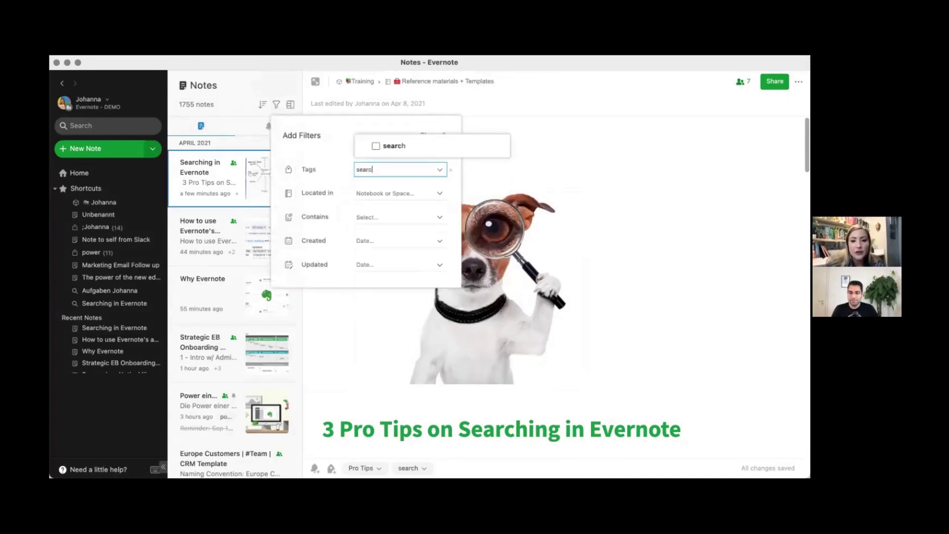
{"action": "left_click", "coordinate": [380, 152]}
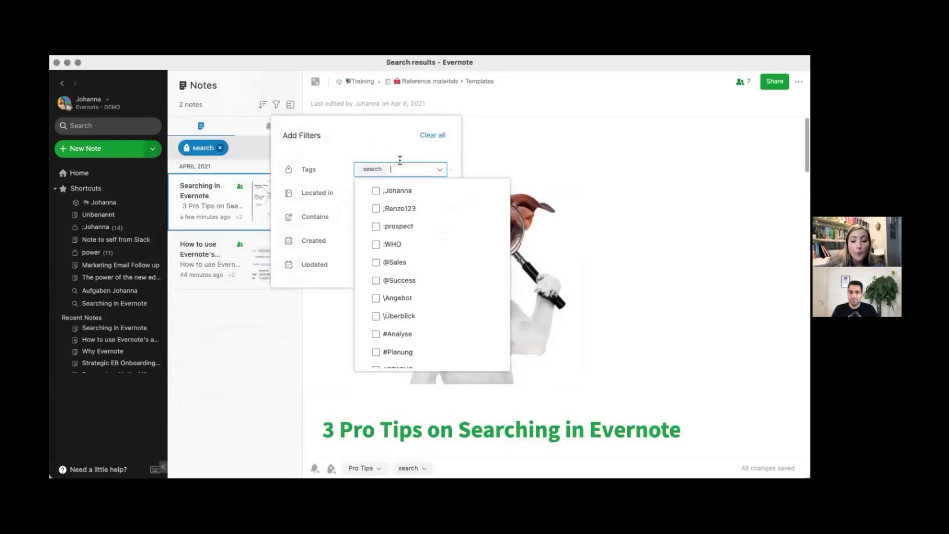
{"action": "type", "text": "pro"}
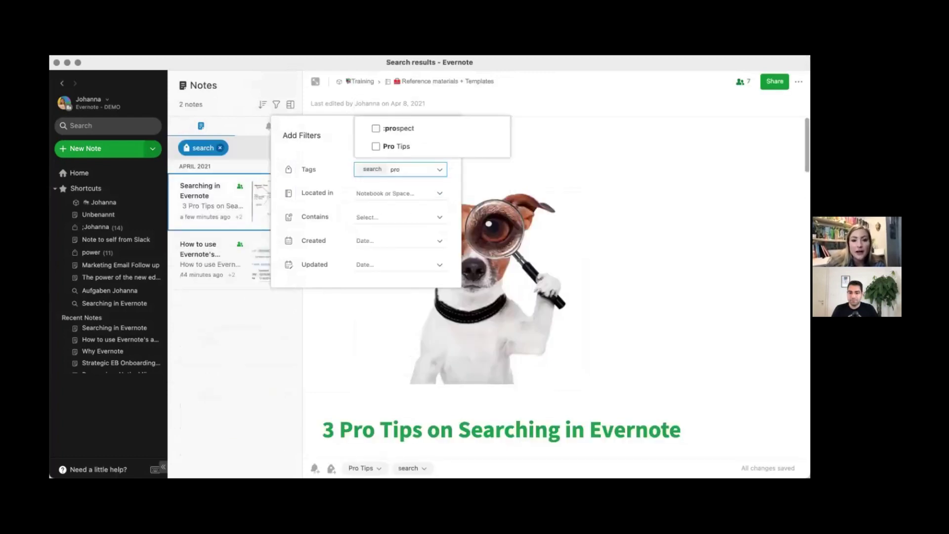
{"action": "left_click", "coordinate": [372, 147]}
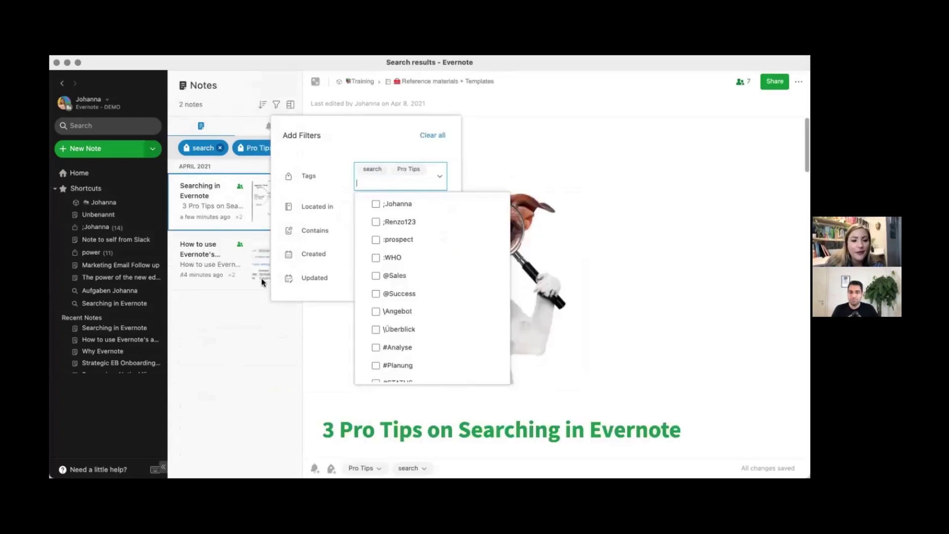
{"action": "left_click", "coordinate": [244, 332]}
{"action": "left_click", "coordinate": [212, 275]}
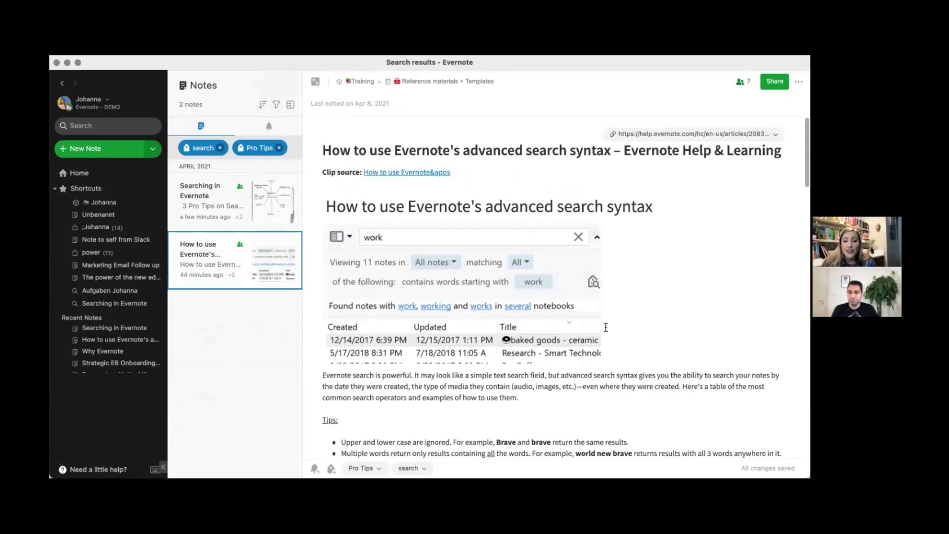
{"action": "scroll", "coordinate": [606, 327], "scroll_direction": "down", "scroll_amount": 10}
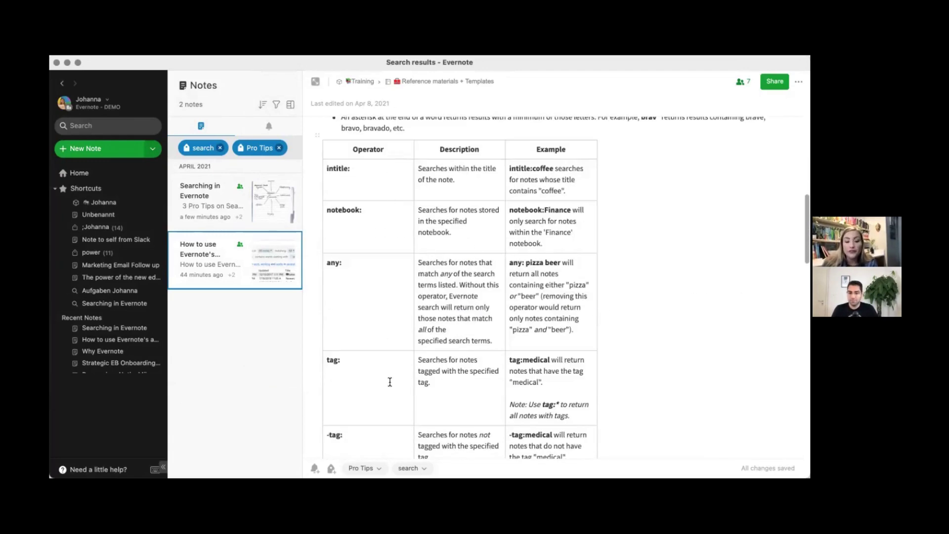
{"action": "scroll", "coordinate": [390, 382], "scroll_direction": "down", "scroll_amount": 3}
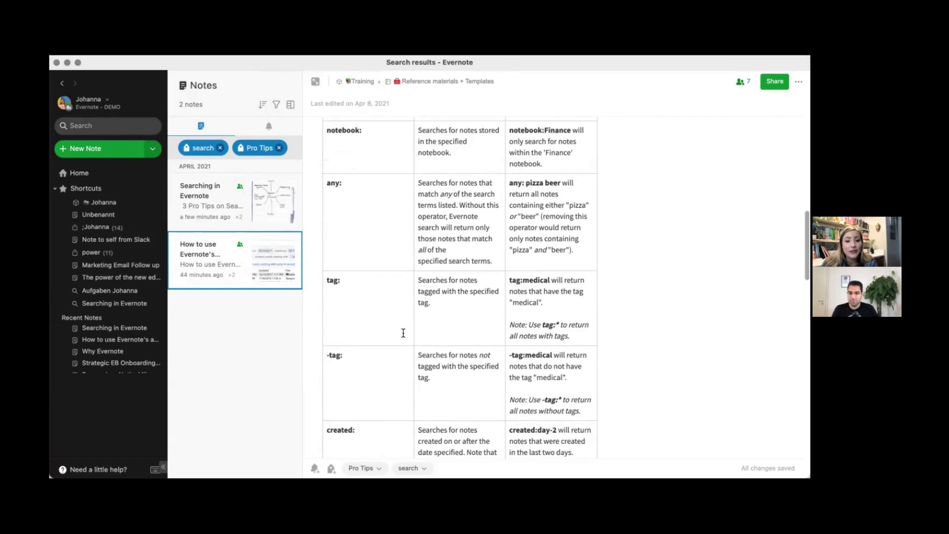
{"action": "scroll", "coordinate": [394, 417], "scroll_direction": "down", "scroll_amount": 5}
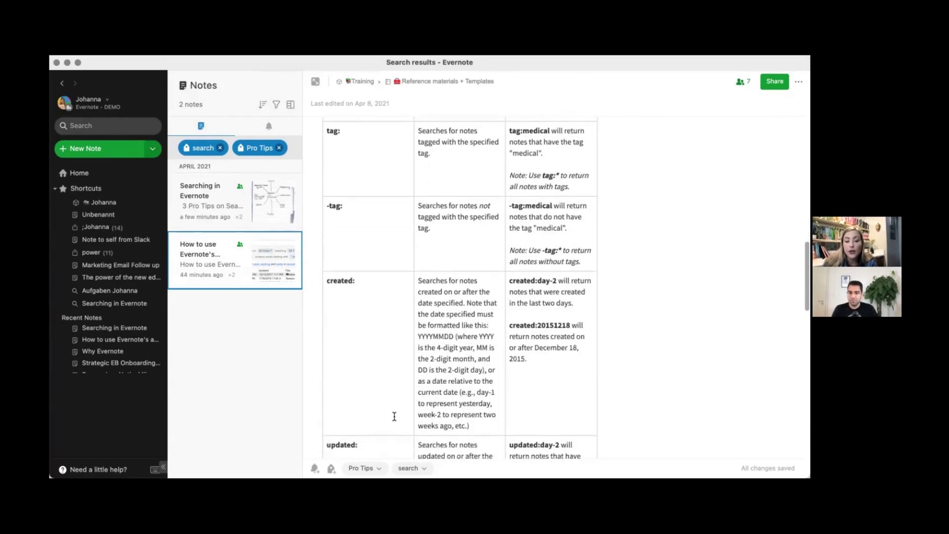
{"action": "scroll", "coordinate": [394, 416], "scroll_direction": "down", "scroll_amount": 10}
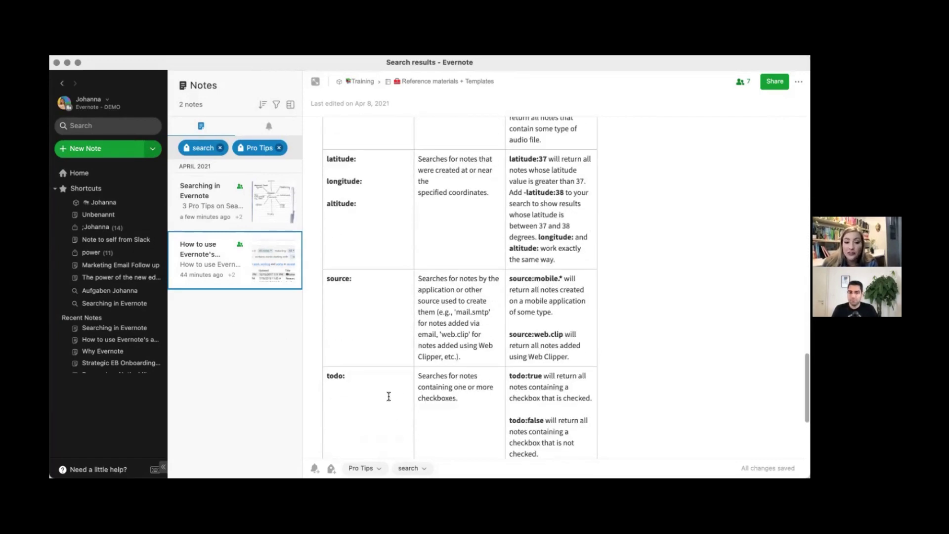
{"action": "scroll", "coordinate": [388, 395], "scroll_direction": "up", "scroll_amount": 3}
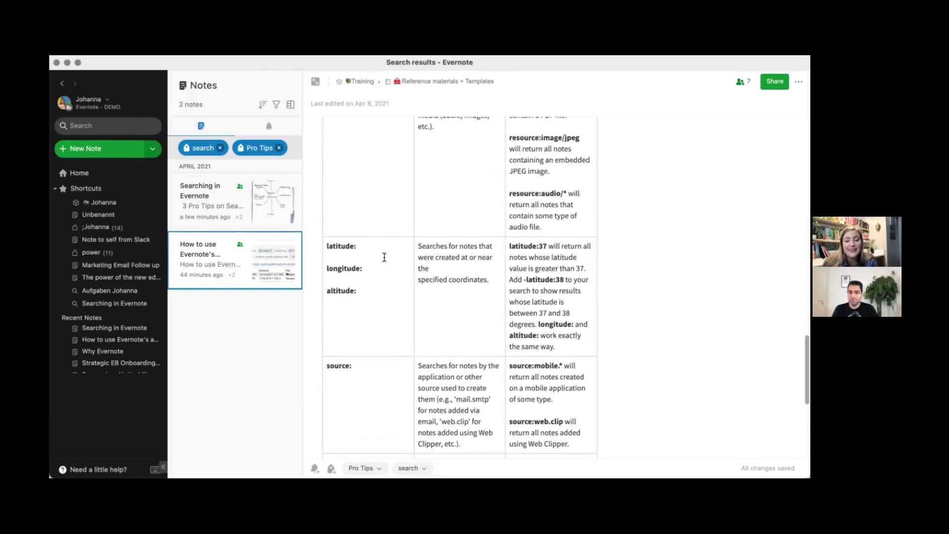
{"action": "scroll", "coordinate": [388, 372], "scroll_direction": "down", "scroll_amount": 5}
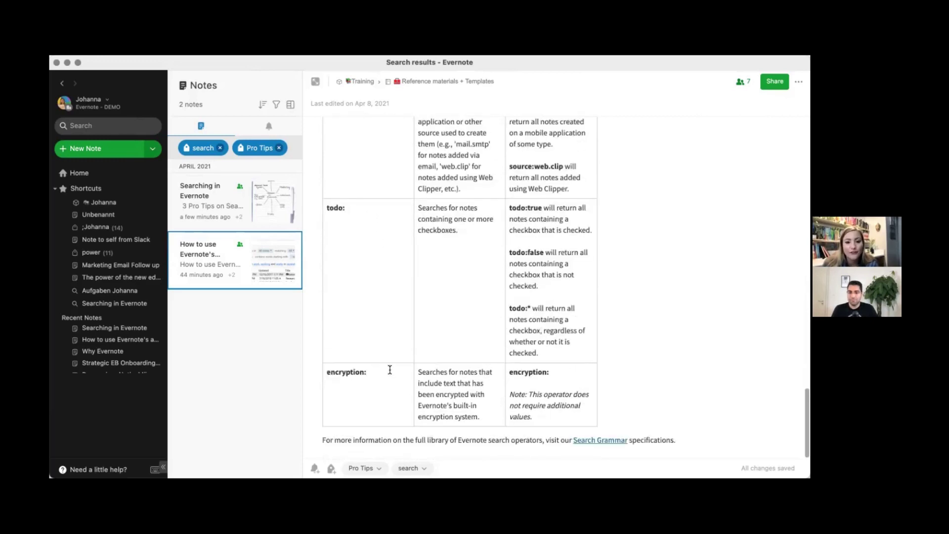
{"action": "scroll", "coordinate": [390, 370], "scroll_direction": "up", "scroll_amount": 20}
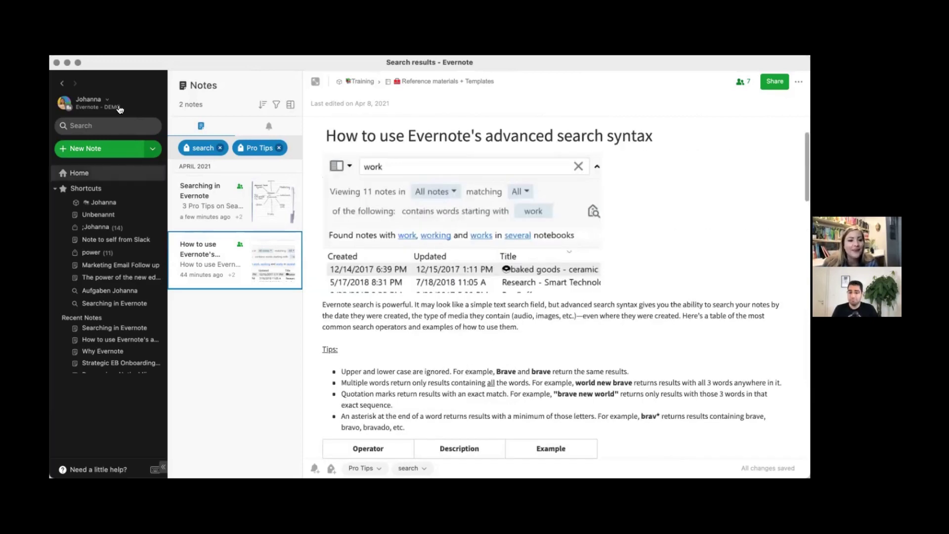
Search 'intitle:evernote' to list the 192 notes with evernote in their titles.
{"action": "left_click", "coordinate": [118, 125]}
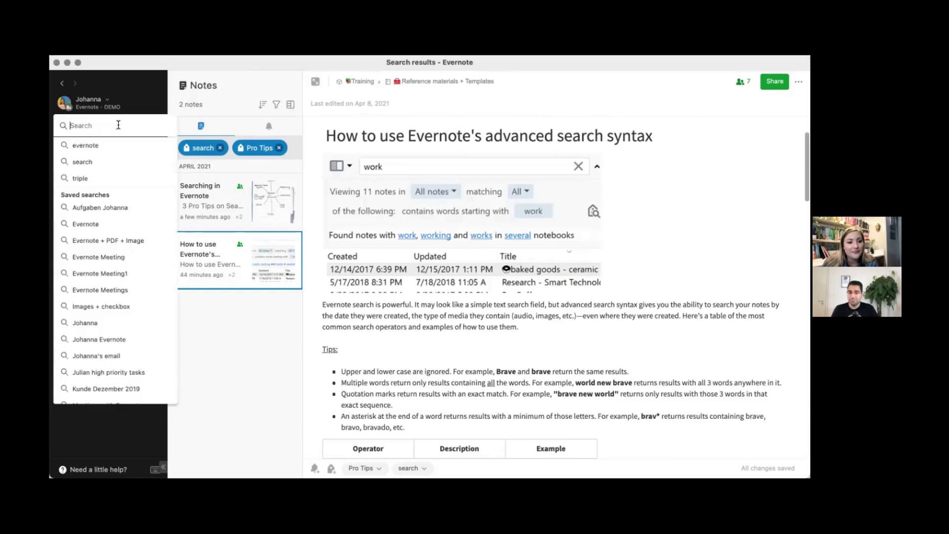
{"action": "type", "text": "intitle:"}
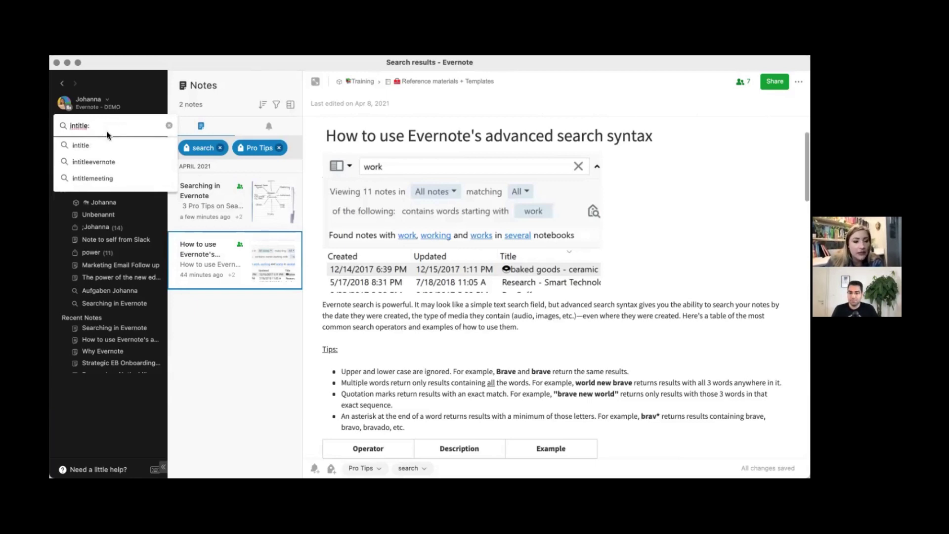
{"action": "type", "text": "ever"}
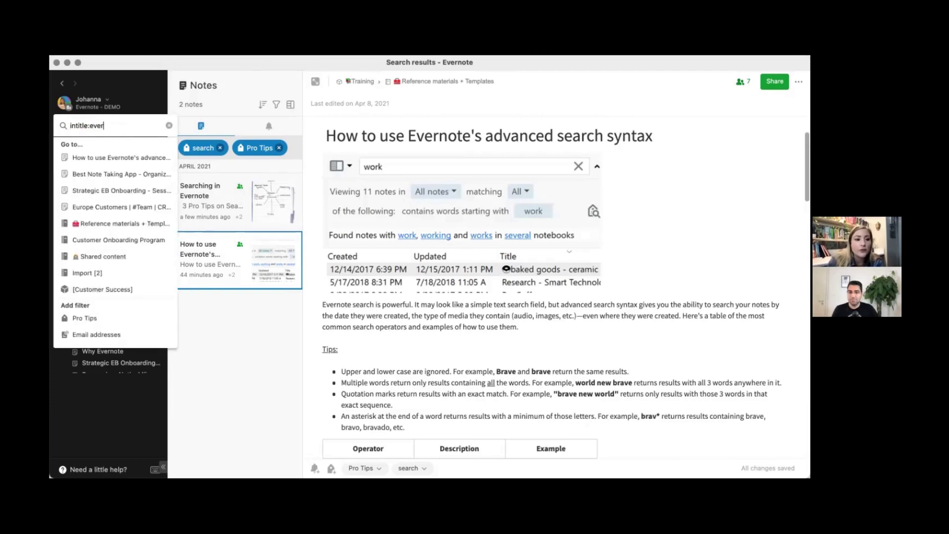
{"action": "type", "text": "note"}
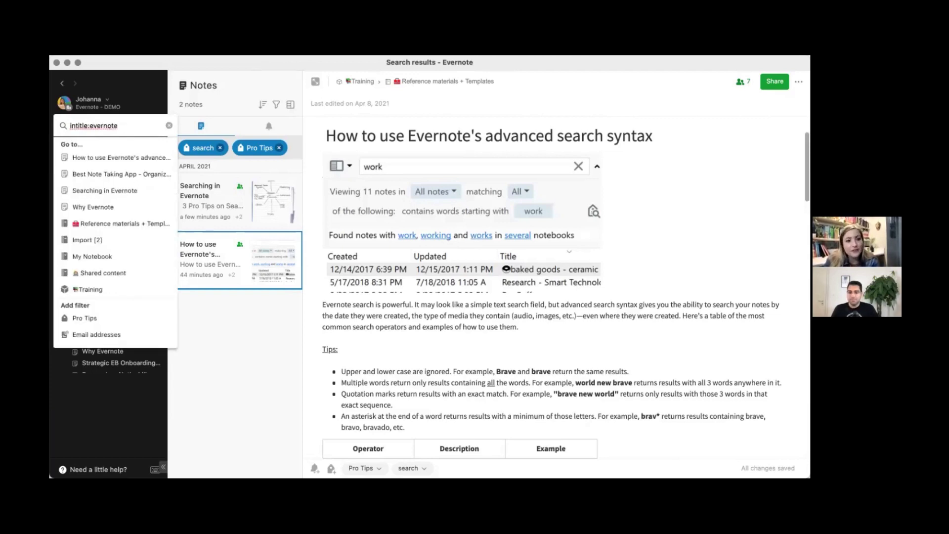
{"action": "key", "text": "Return"}
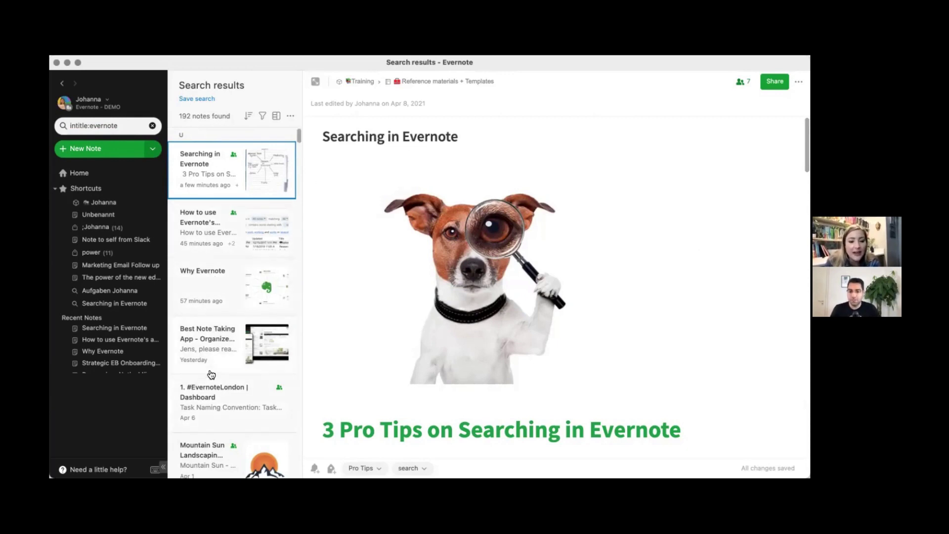
Append 'intitle:search' to the query and rerun it, narrowing the results to 3 notes.
{"action": "left_click", "coordinate": [130, 127]}
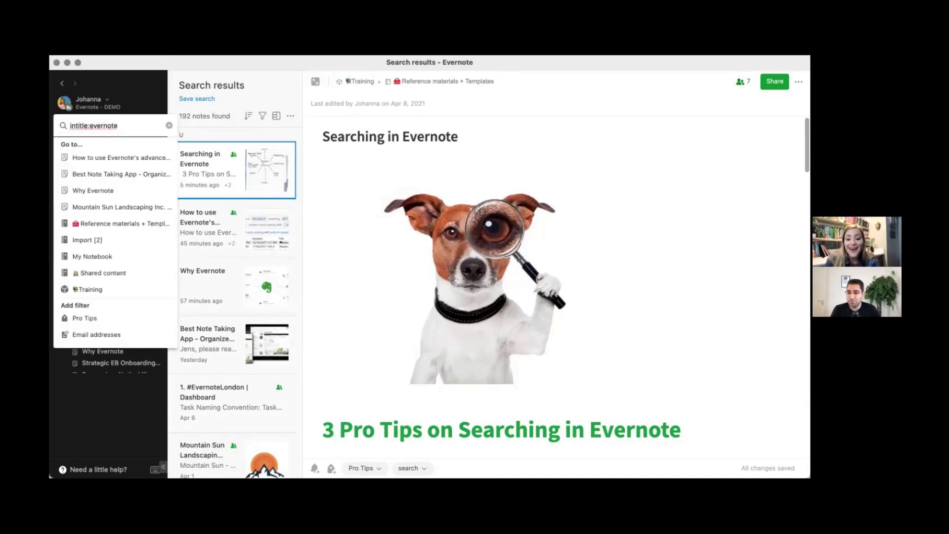
{"action": "type", "text": "int"}
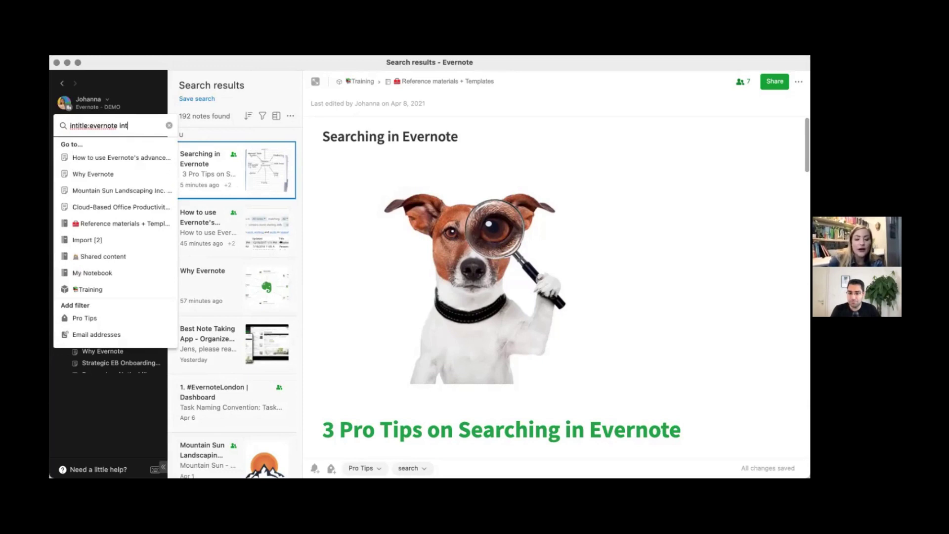
{"action": "type", "text": "itle:"}
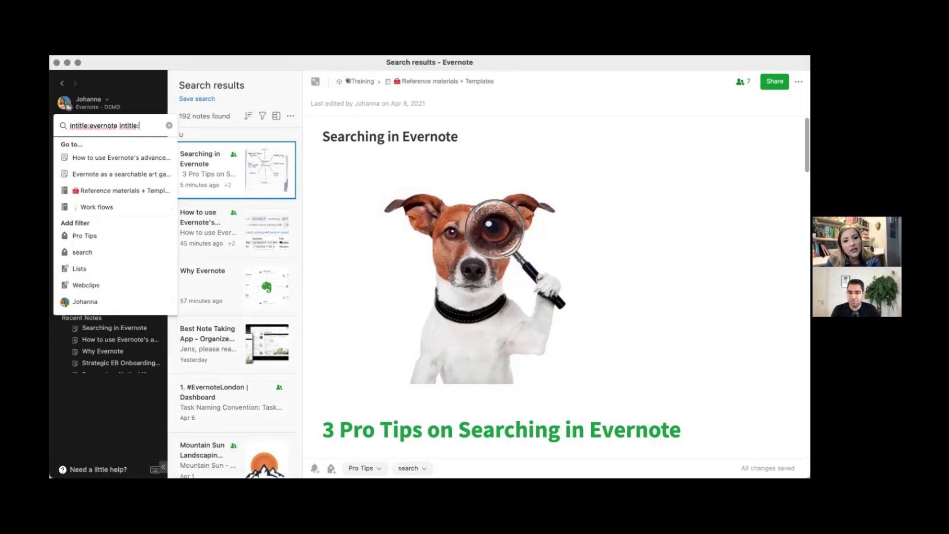
{"action": "type", "text": "se"}
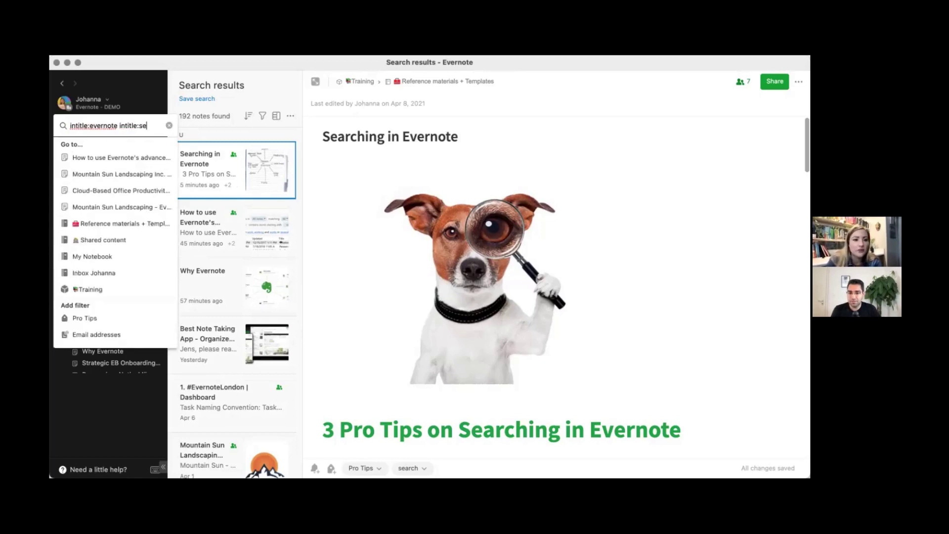
{"action": "type", "text": "arch"}
{"action": "key", "text": "Return"}
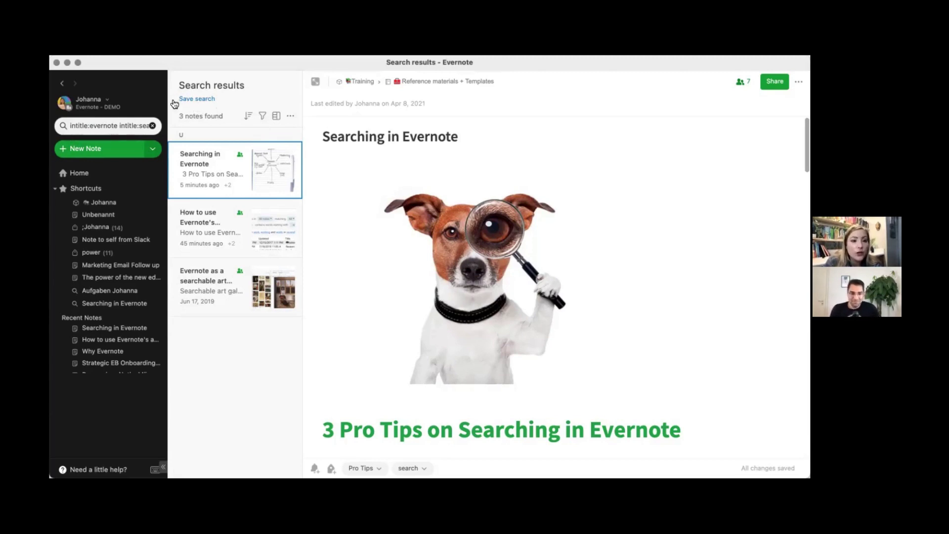
Save the current query as a saved search named 'Search', added to Shortcuts.
{"action": "left_click", "coordinate": [203, 98]}
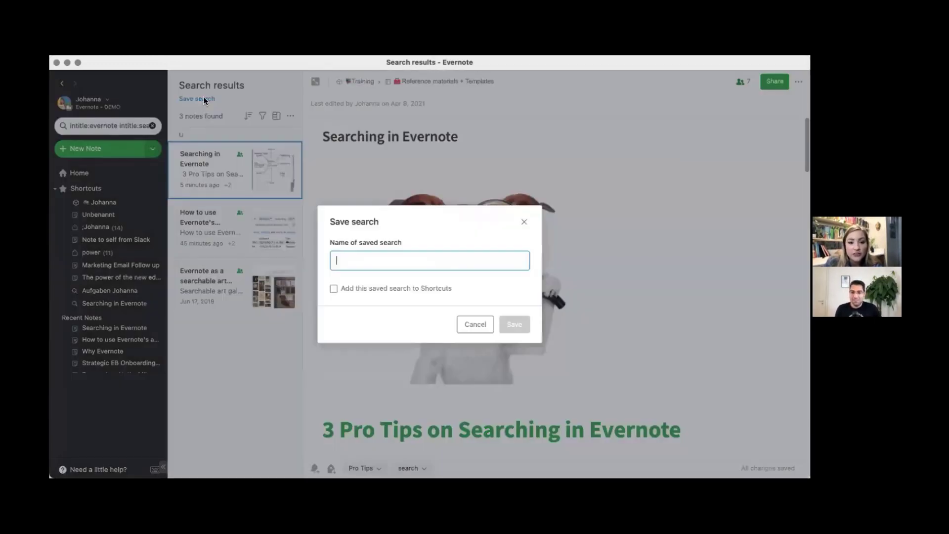
{"action": "type", "text": "Sea"}
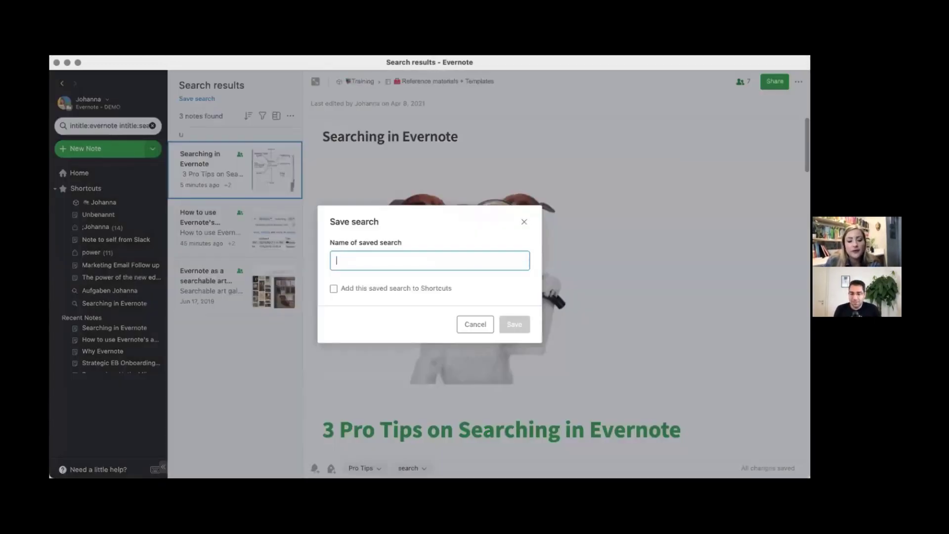
{"action": "type", "text": "rch"}
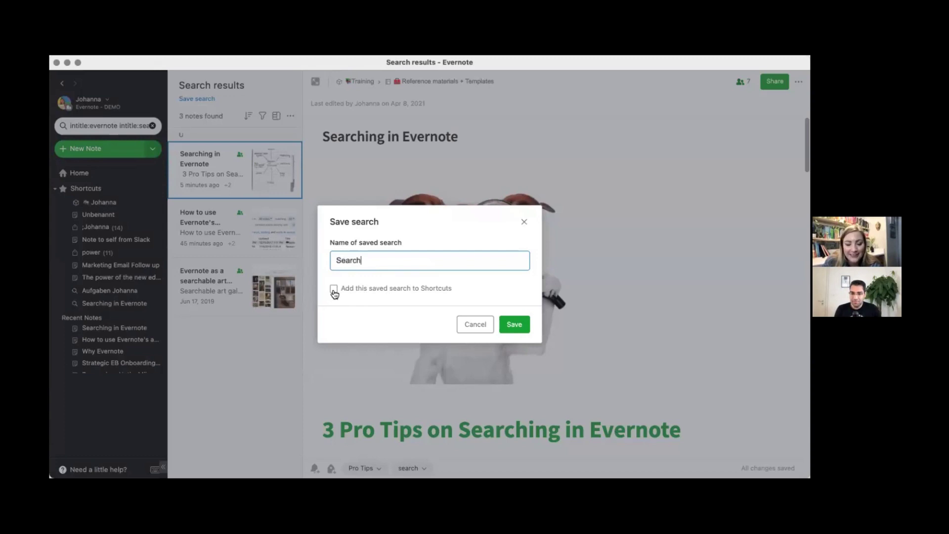
{"action": "left_click", "coordinate": [334, 289]}
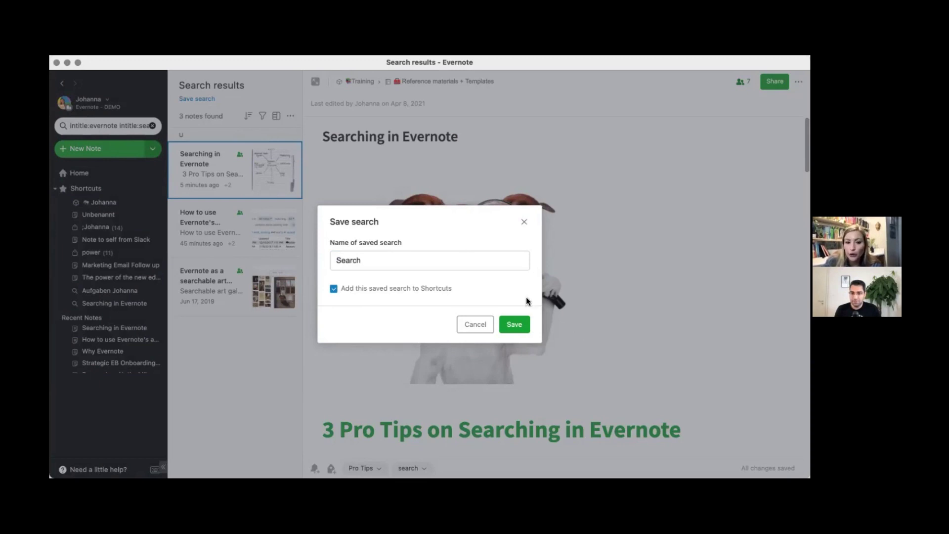
{"action": "left_click", "coordinate": [521, 323]}
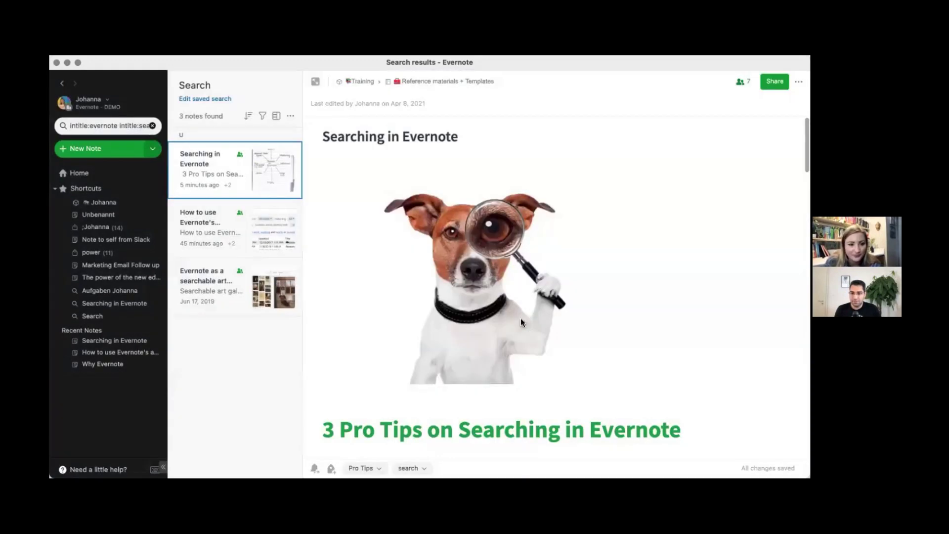
Clear the search, rerun the 'Search' saved search from the dropdown, and toggle the Shortcuts section.
{"action": "left_click", "coordinate": [152, 126]}
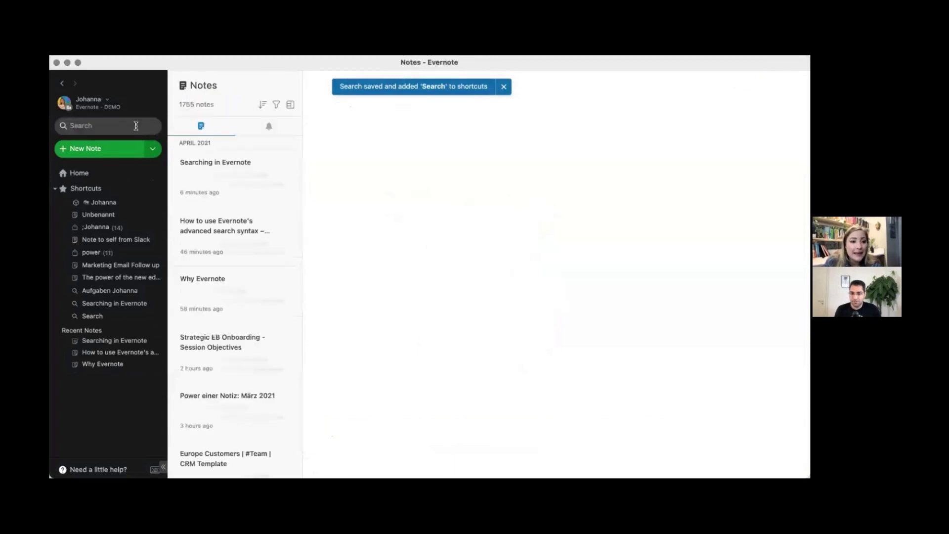
{"action": "left_click", "coordinate": [106, 126]}
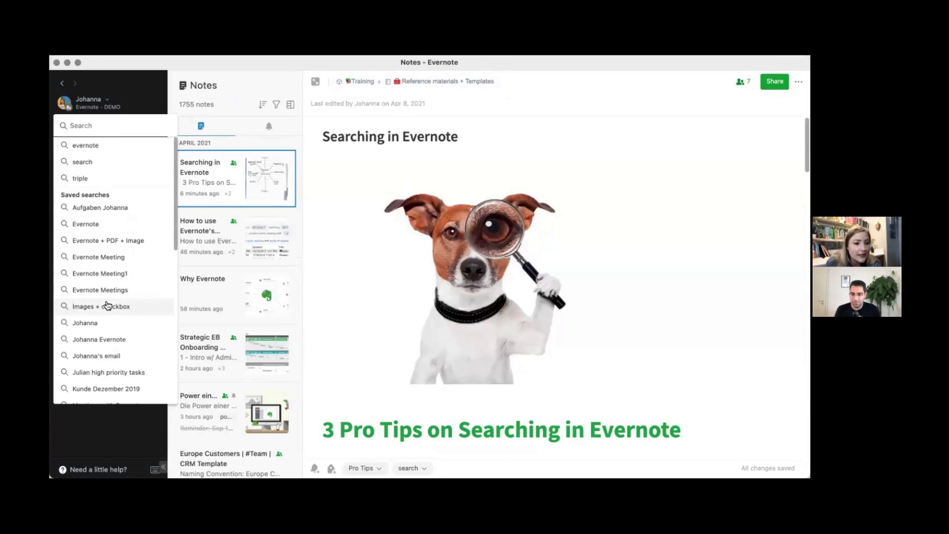
{"action": "scroll", "coordinate": [107, 305], "scroll_direction": "down", "scroll_amount": 3}
{"action": "scroll", "coordinate": [108, 305], "scroll_direction": "down", "scroll_amount": 10}
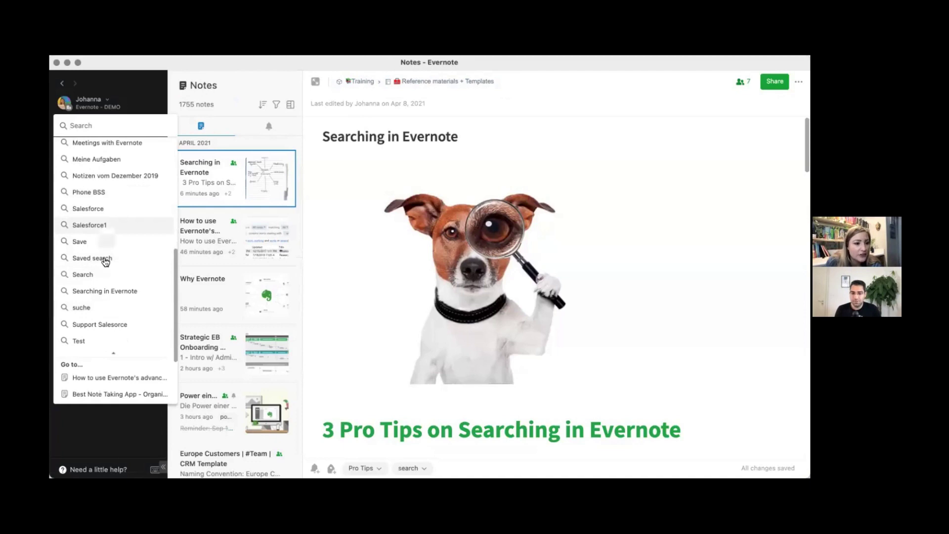
{"action": "left_click", "coordinate": [99, 274]}
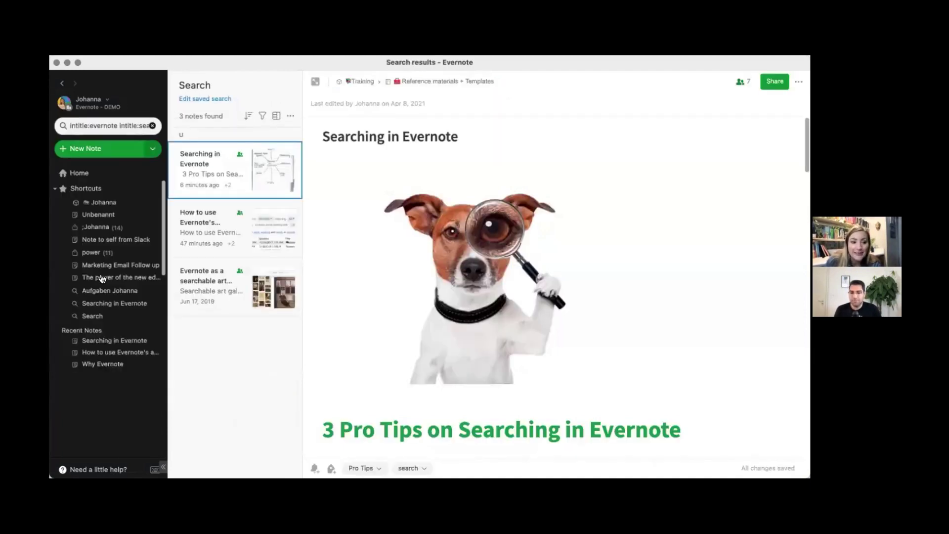
{"action": "left_click", "coordinate": [55, 188]}
{"action": "left_click", "coordinate": [56, 188]}
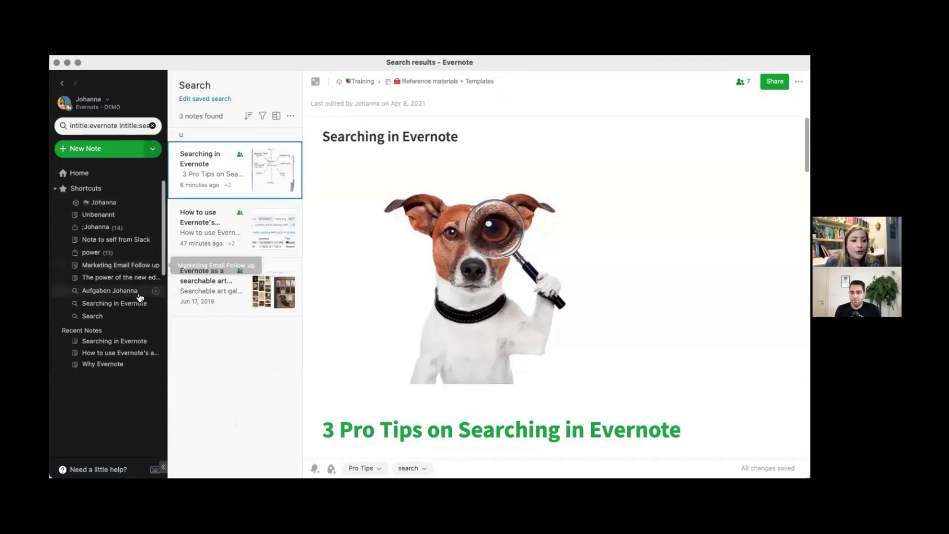
{"action": "left_click", "coordinate": [125, 303]}
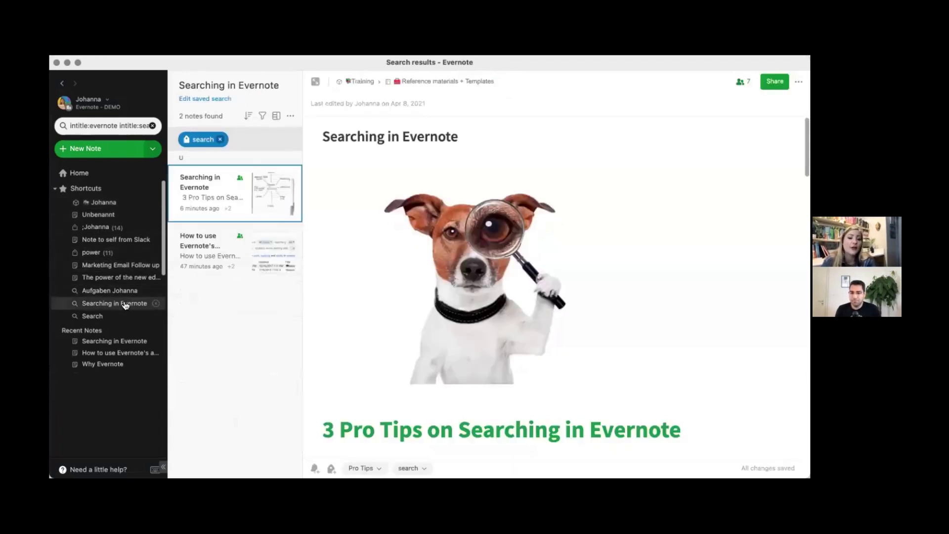